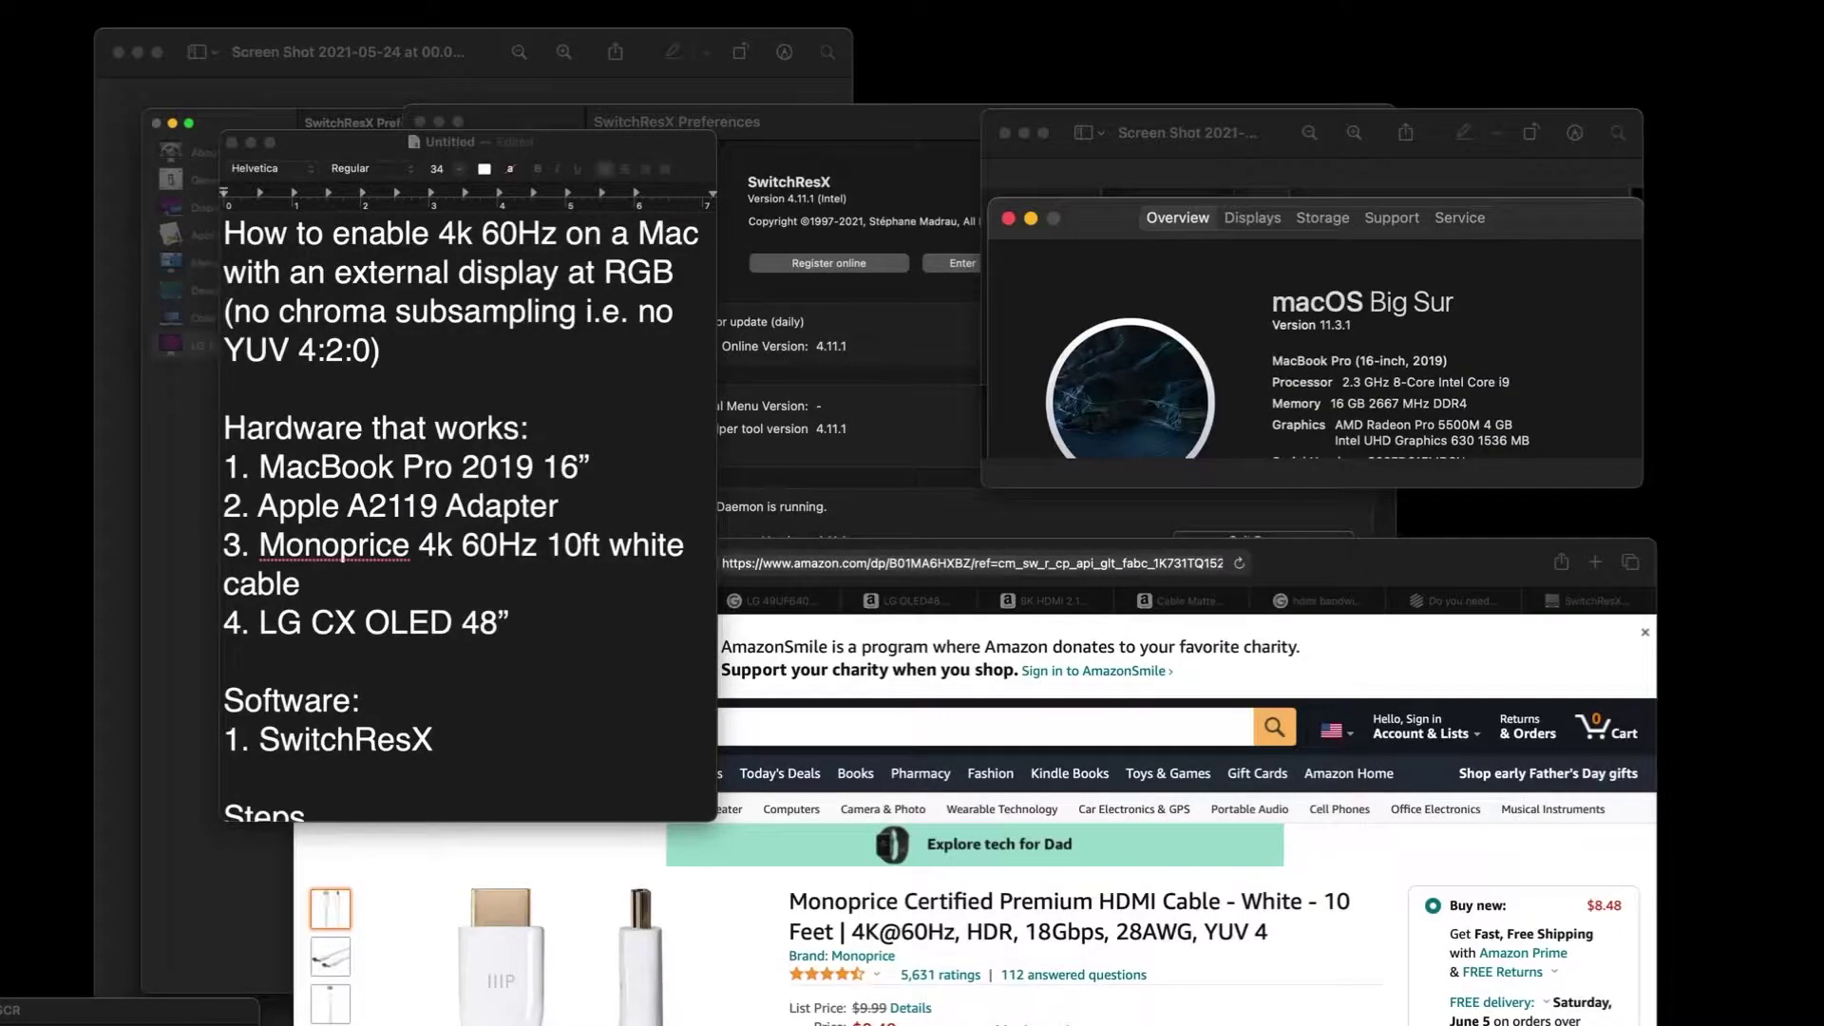
- In the setup notes, highlight the working hardware, the CX OLED 48” TV, the A2119 adapter and SwitchResX
{"action": "left_click", "coordinate": [305, 538]}
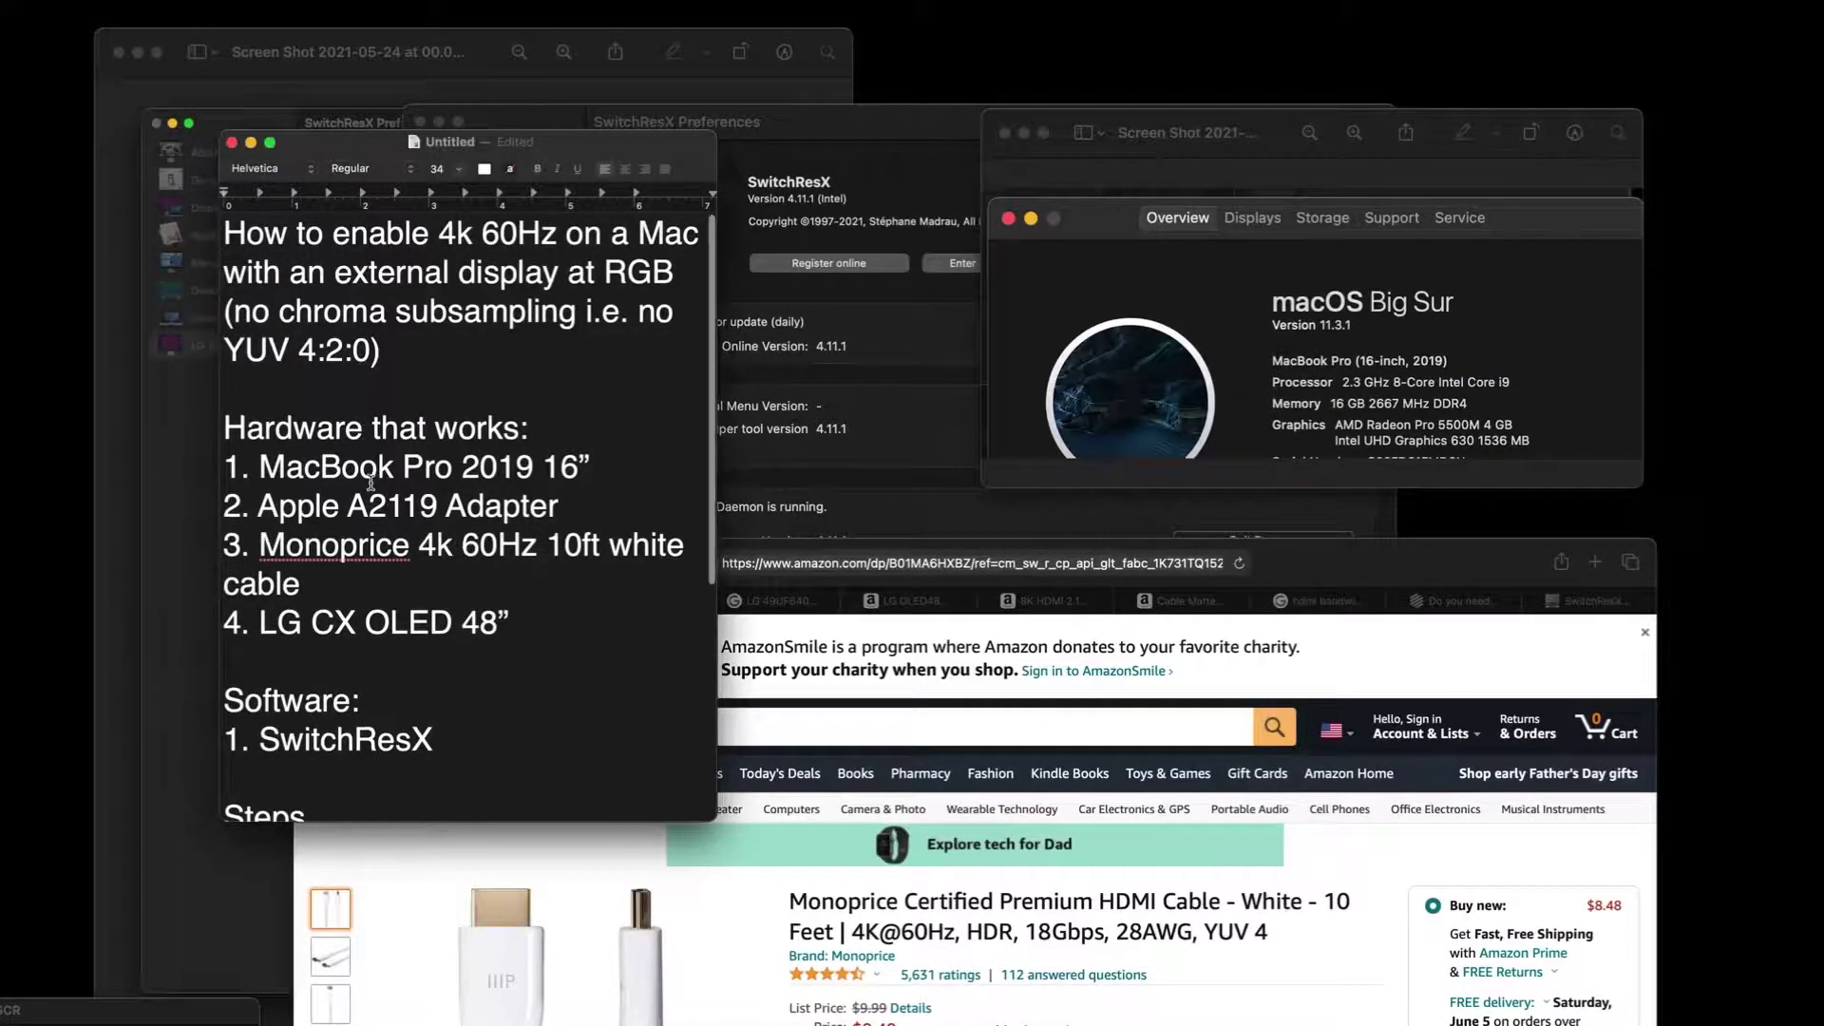
{"action": "scroll", "coordinate": [371, 483], "scroll_direction": "down", "scroll_amount": 2}
{"action": "left_click_drag", "start_coordinate": [260, 391], "coordinate": [302, 510]}
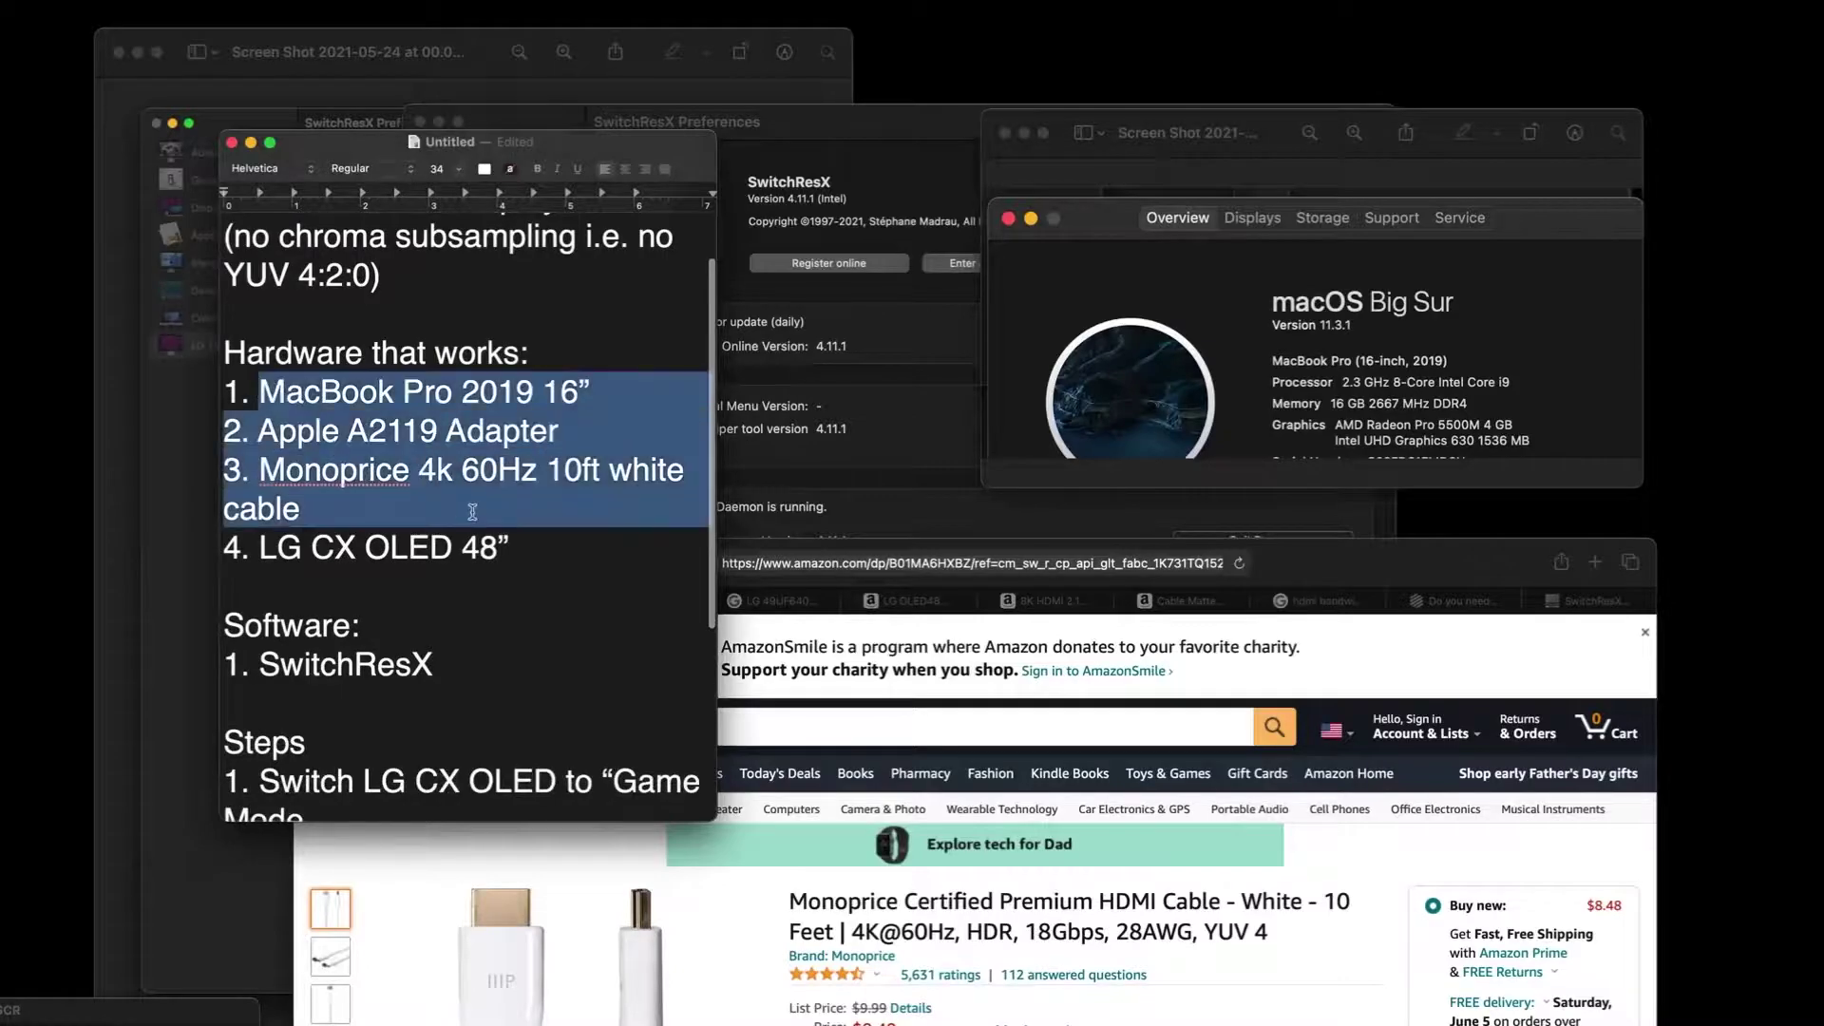
{"action": "left_click", "coordinate": [304, 510]}
{"action": "left_click_drag", "start_coordinate": [520, 549], "coordinate": [321, 549]}
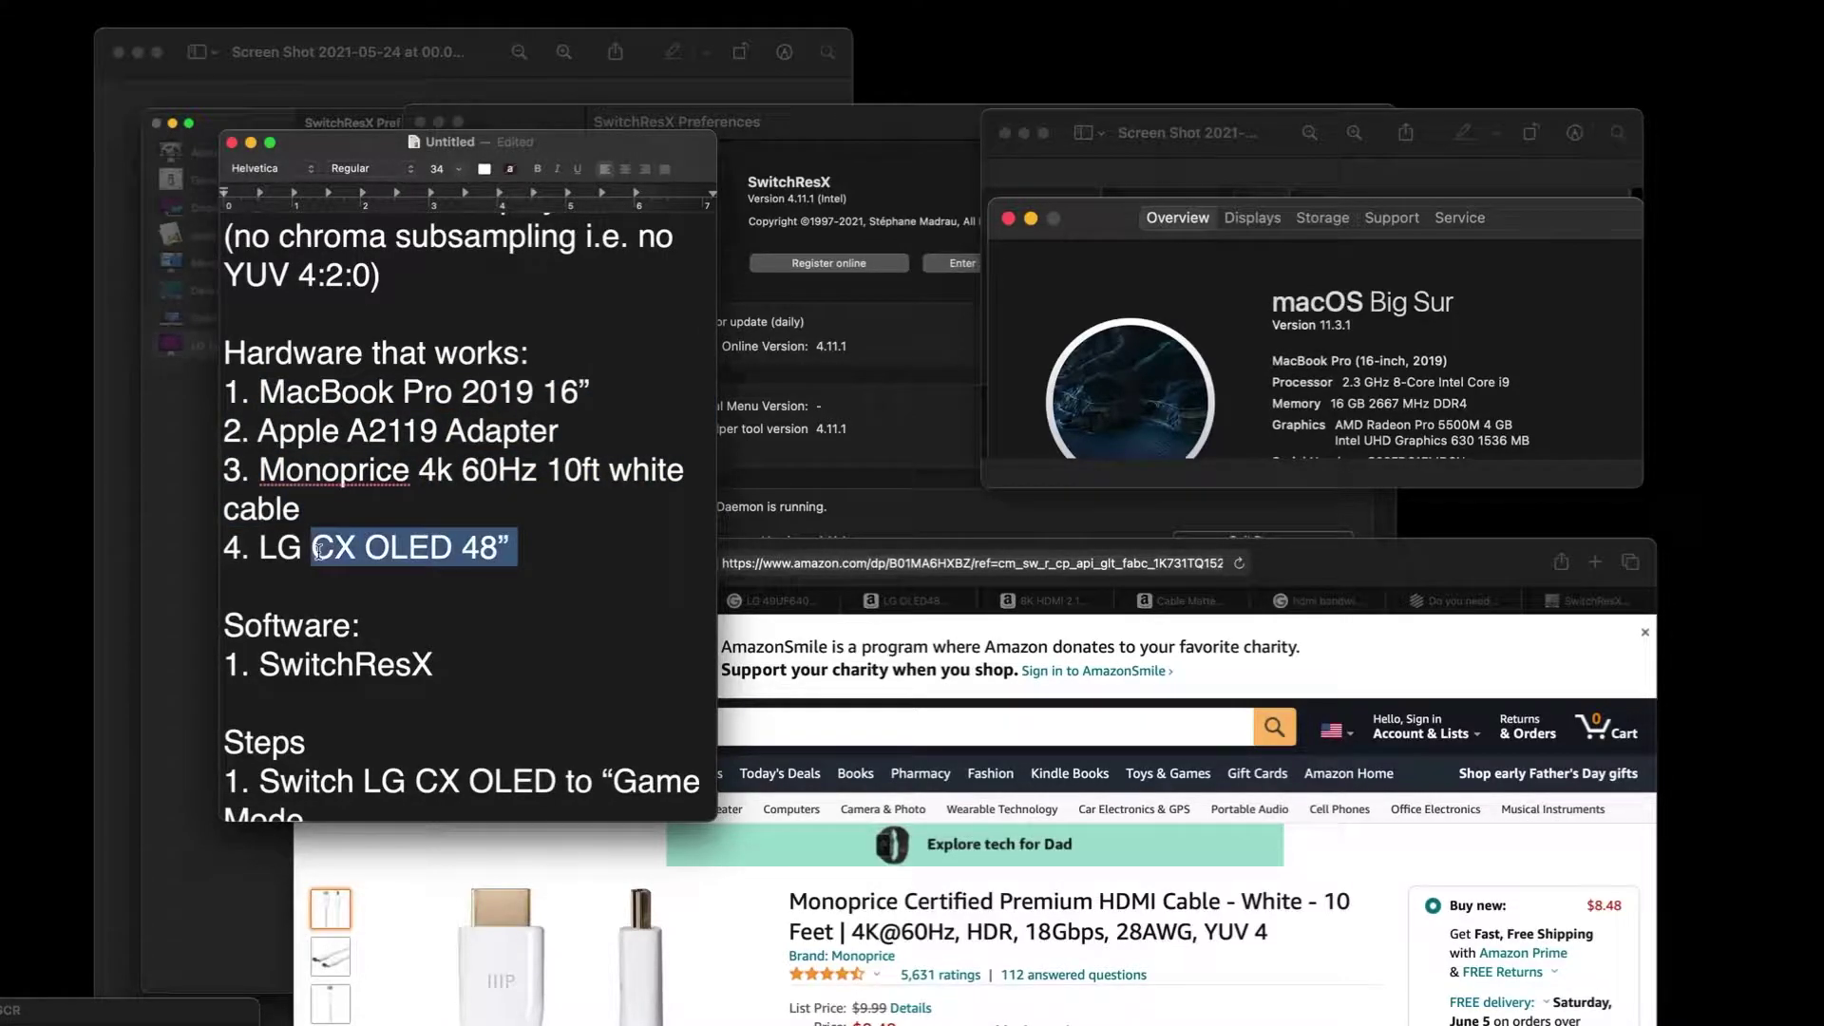
{"action": "left_click", "coordinate": [249, 569]}
{"action": "triple_click", "coordinate": [373, 429]}
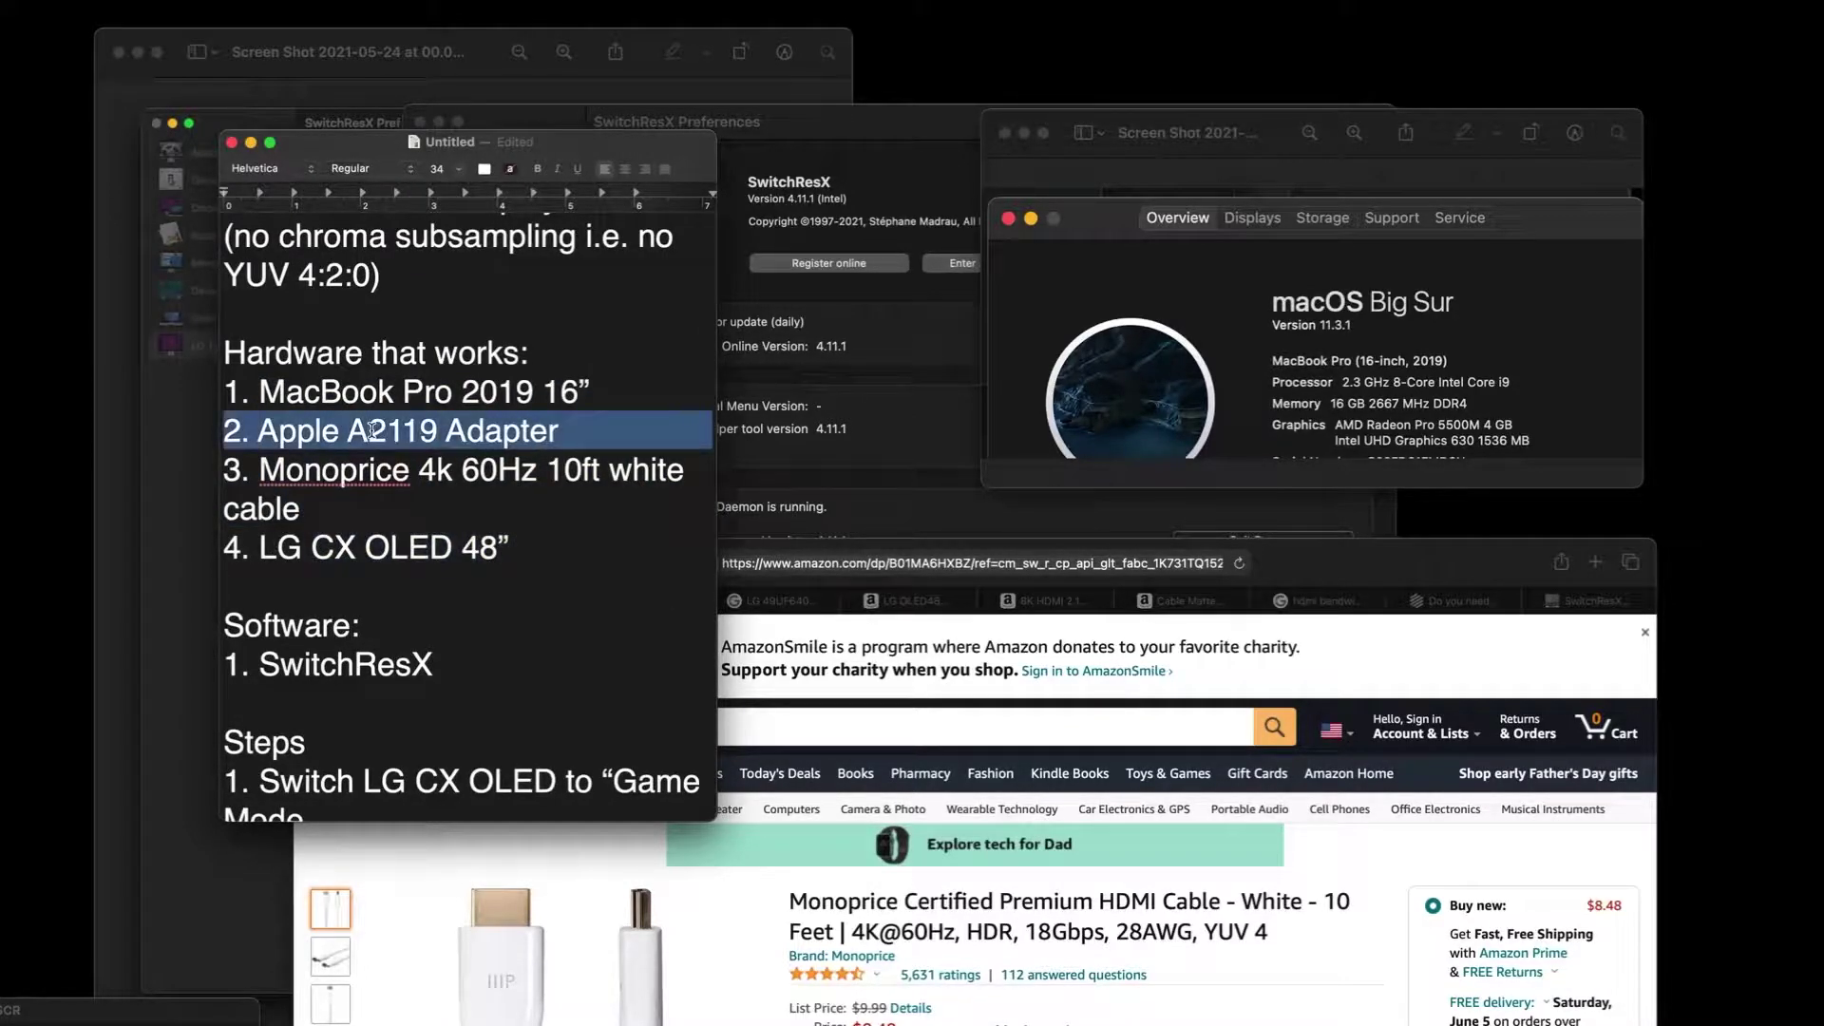
{"action": "left_click", "coordinate": [467, 508]}
{"action": "scroll", "coordinate": [468, 541], "scroll_direction": "down", "scroll_amount": 3}
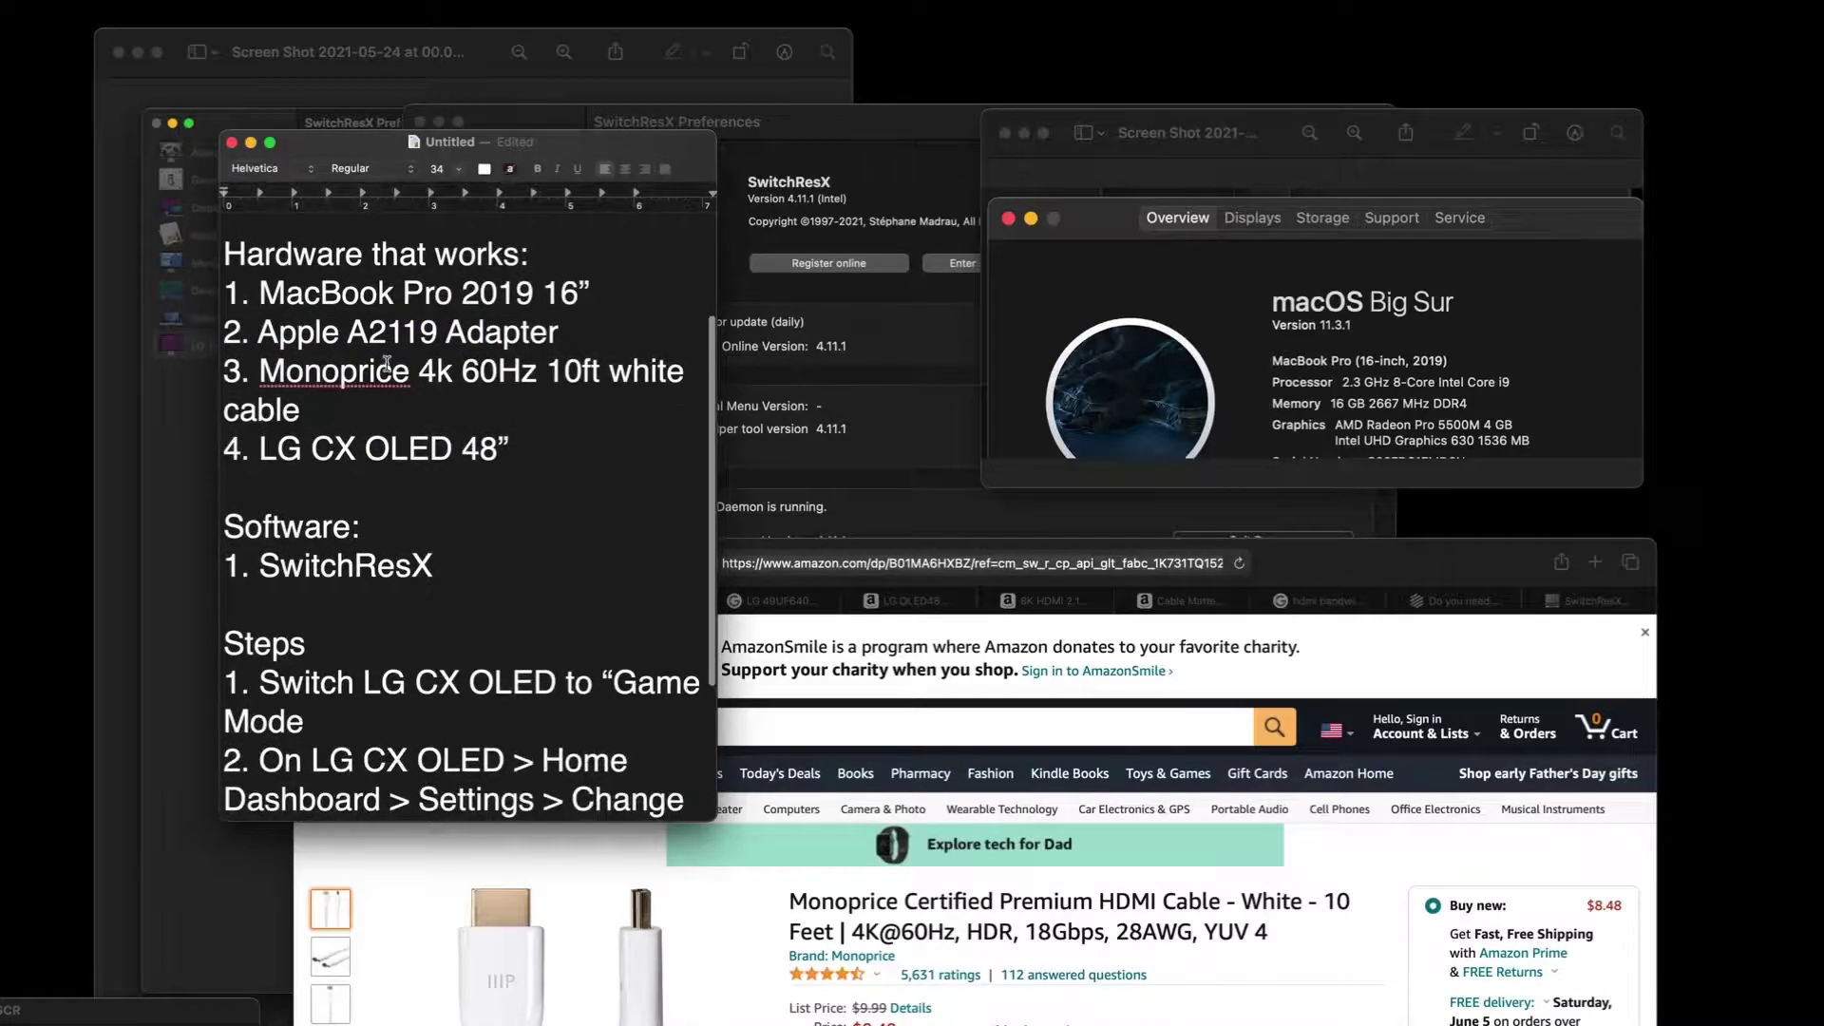
{"action": "scroll", "coordinate": [403, 556], "scroll_direction": "down", "scroll_amount": 6}
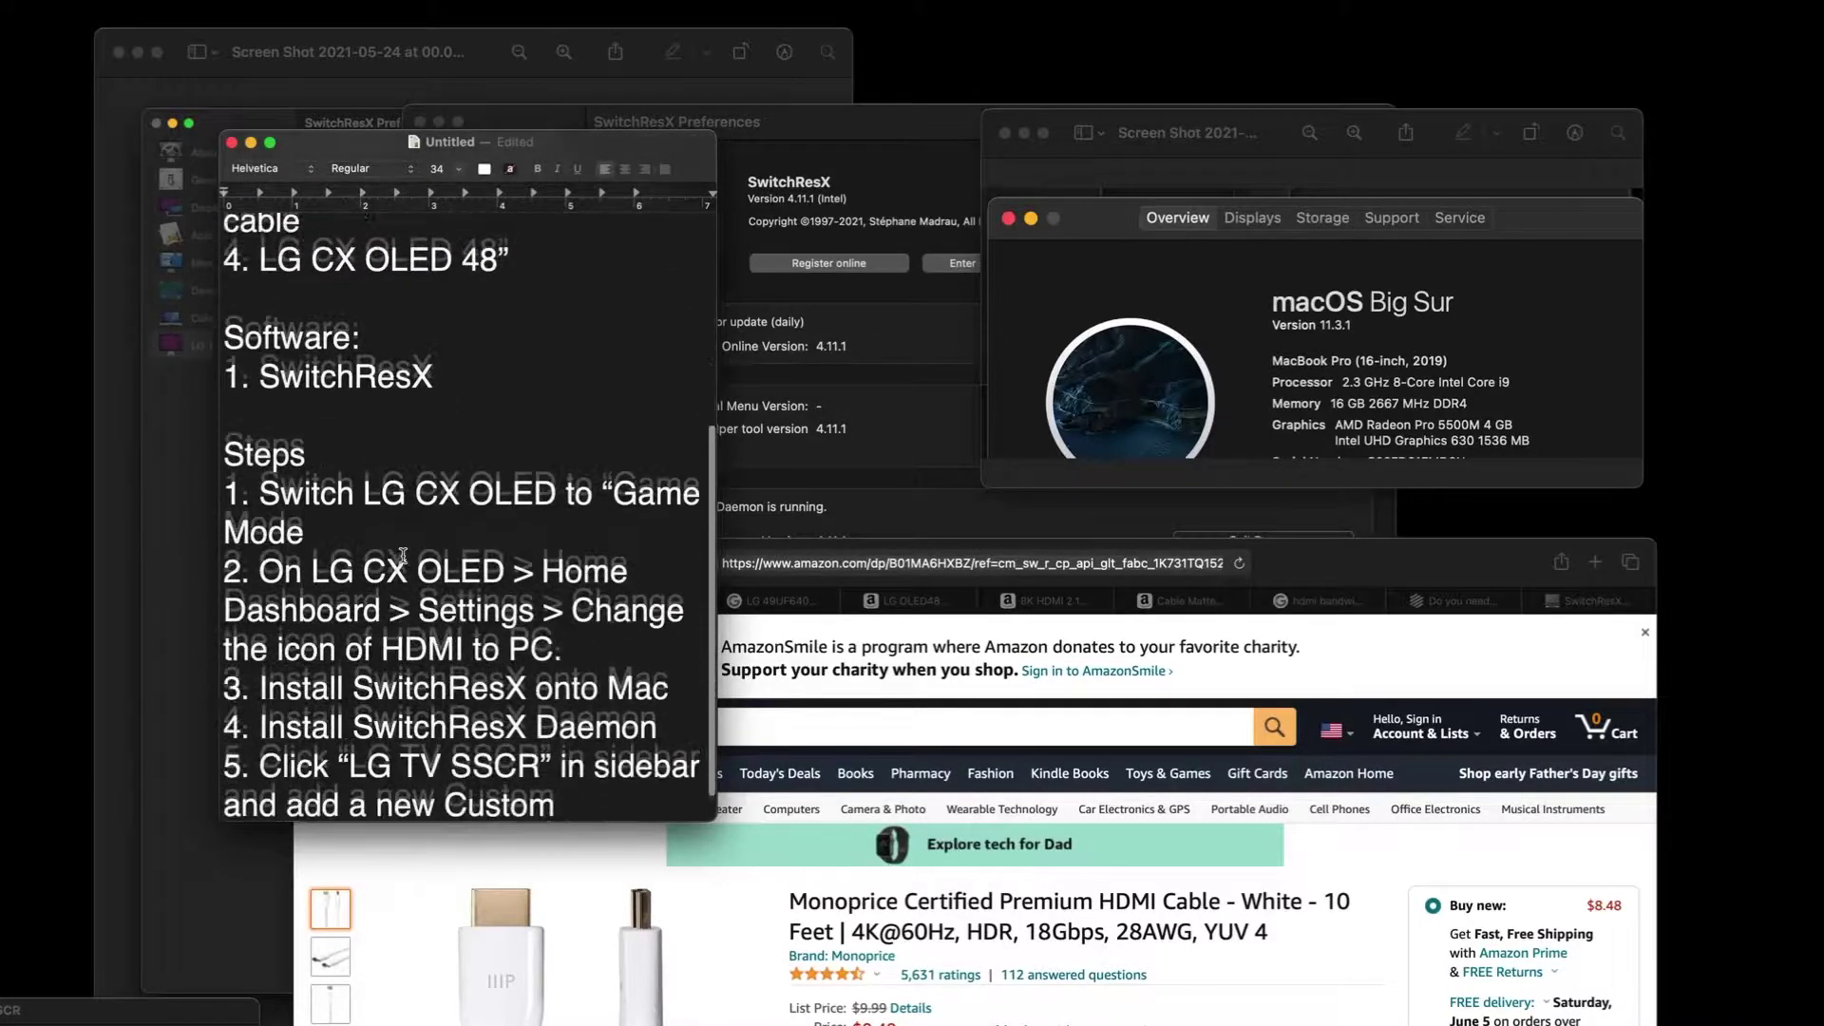
{"action": "double_click", "coordinate": [342, 339]}
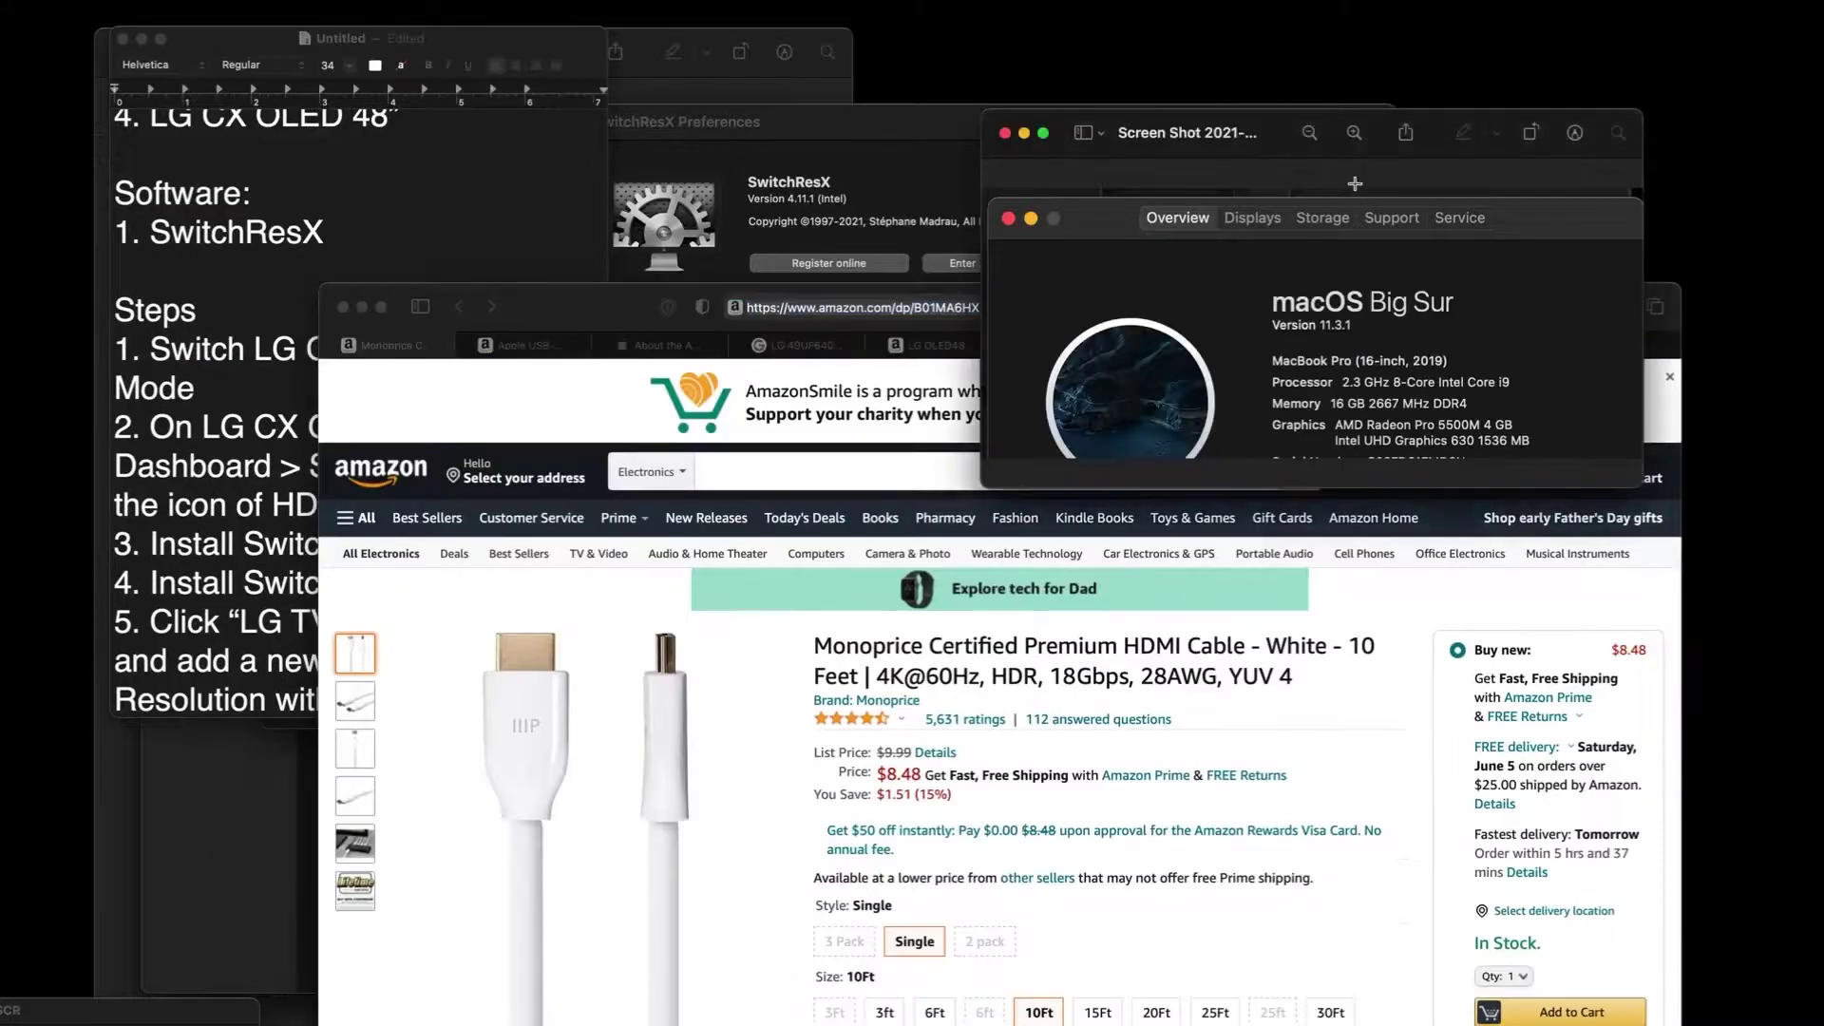
- Bring Safari forward and open Apple's support page for the A2119 adapter
{"action": "left_click_drag", "start_coordinate": [585, 313], "coordinate": [511, 163]}
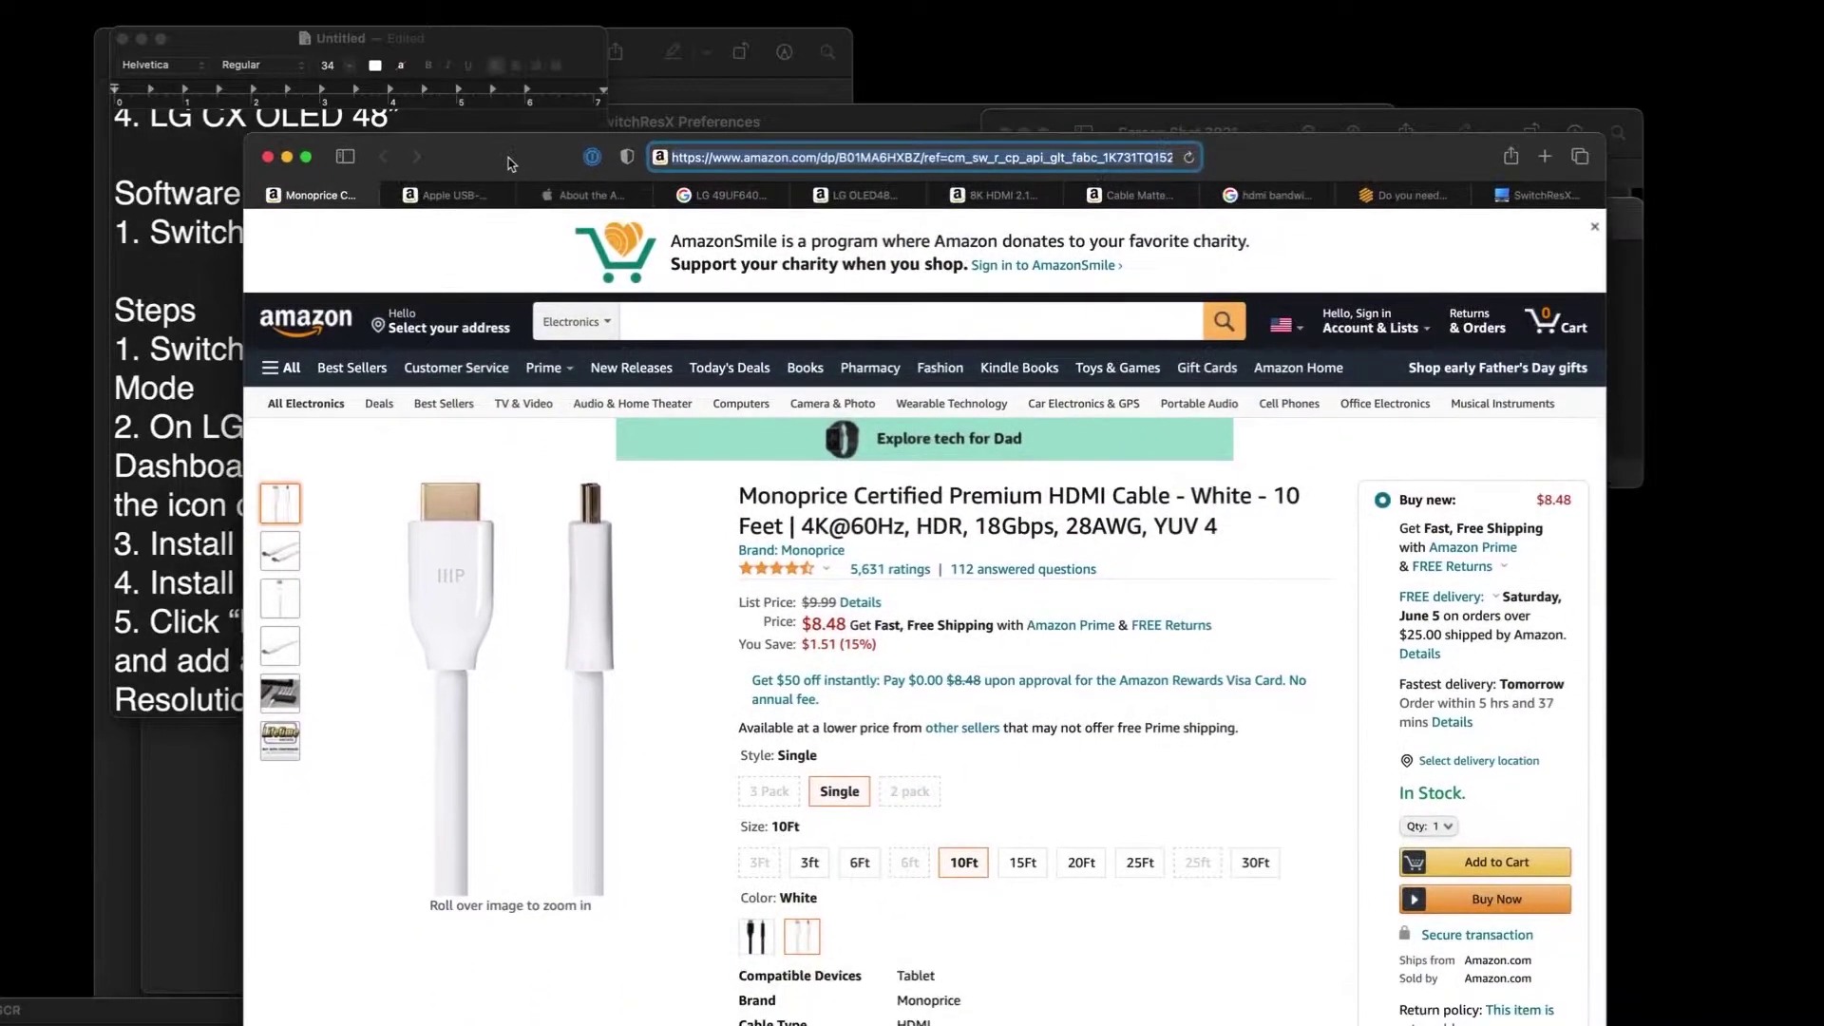
{"action": "left_click", "coordinate": [446, 195]}
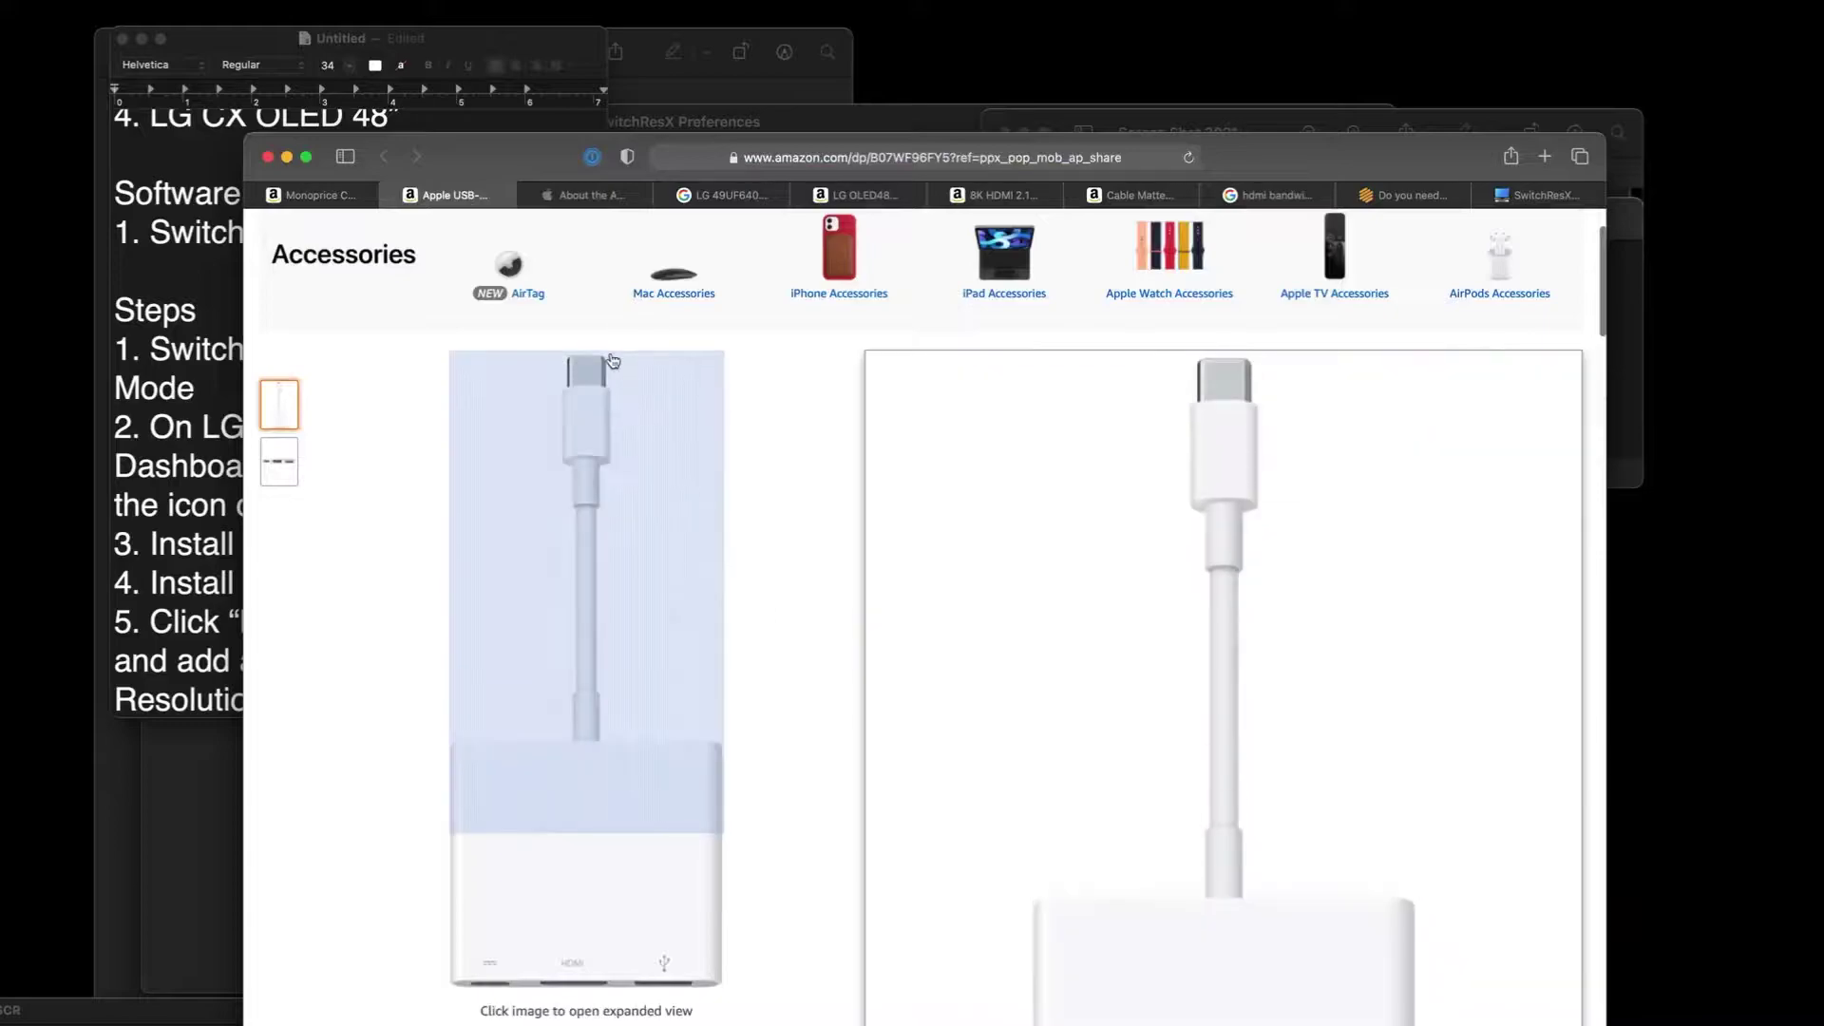
{"action": "left_click", "coordinate": [580, 201]}
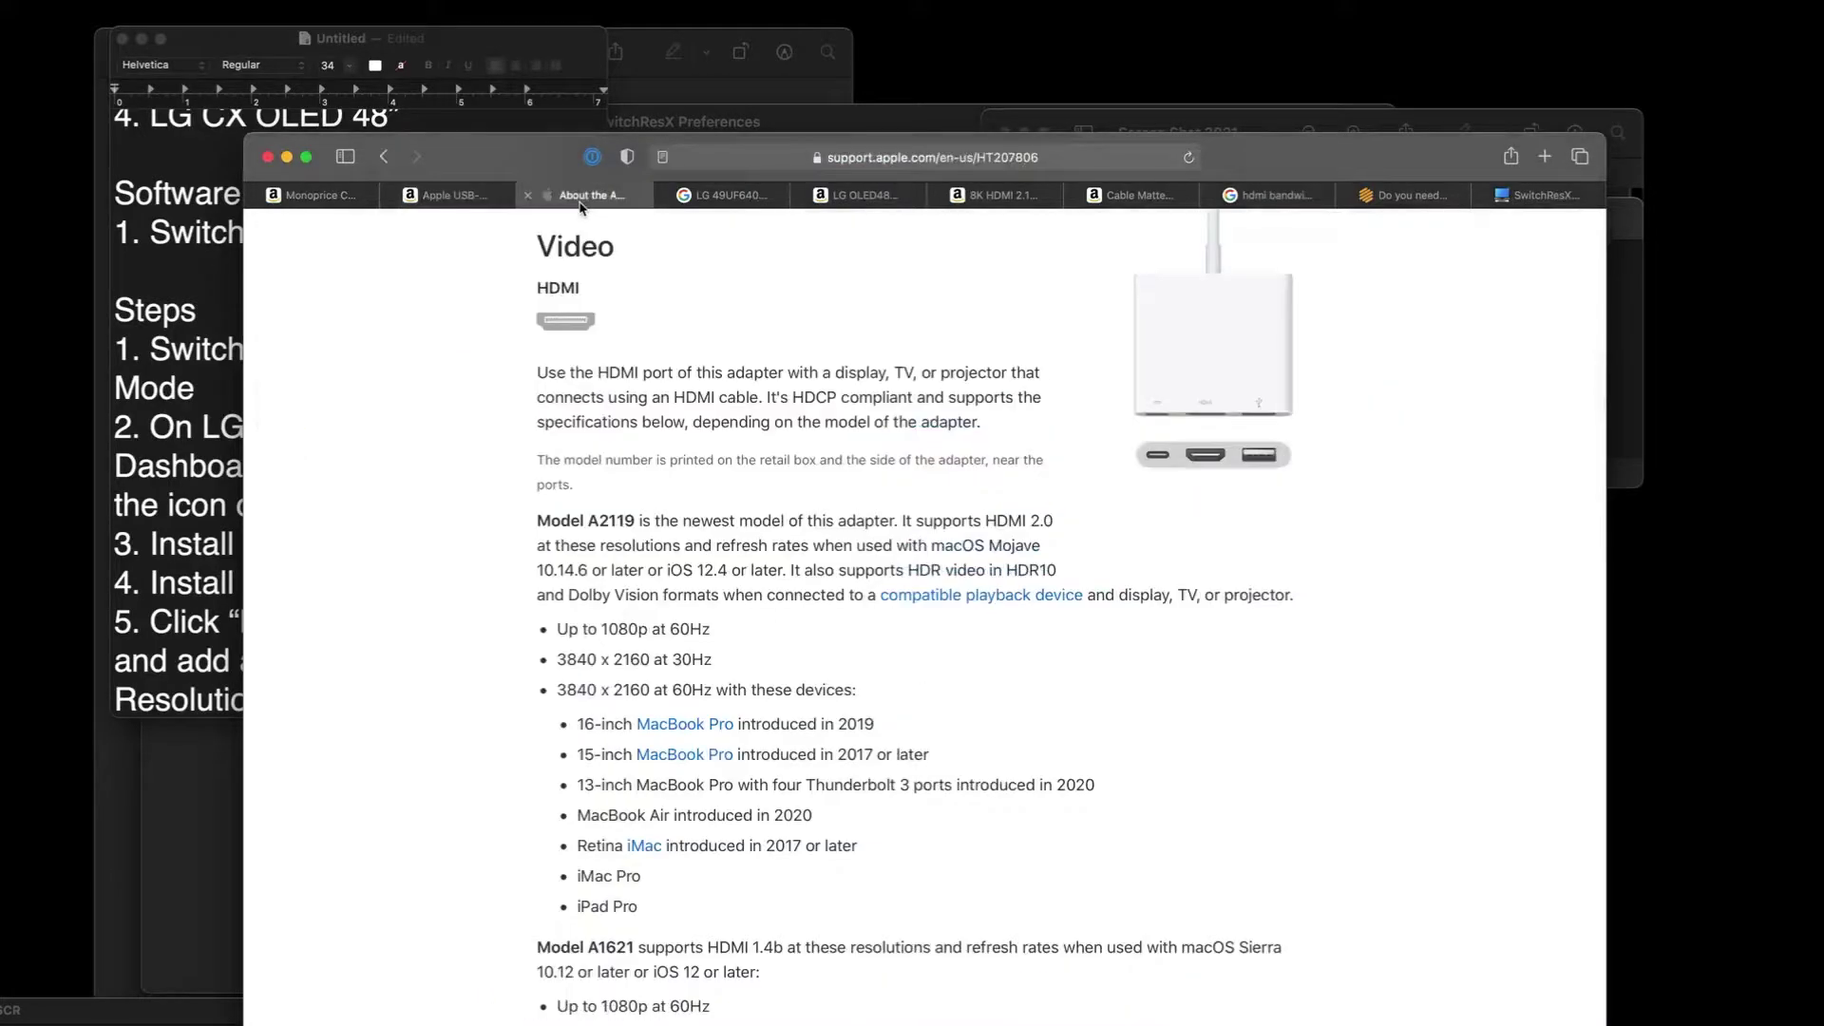
- Highlight A2119's HDMI 2.0 and 3840 x 2160 at 60Hz support, and older A1621's HDMI 1.4b limit
{"action": "double_click", "coordinate": [619, 526]}
{"action": "left_click_drag", "start_coordinate": [985, 522], "coordinate": [1077, 539]}
{"action": "left_click", "coordinate": [563, 698]}
{"action": "left_click_drag", "start_coordinate": [562, 699], "coordinate": [823, 697]}
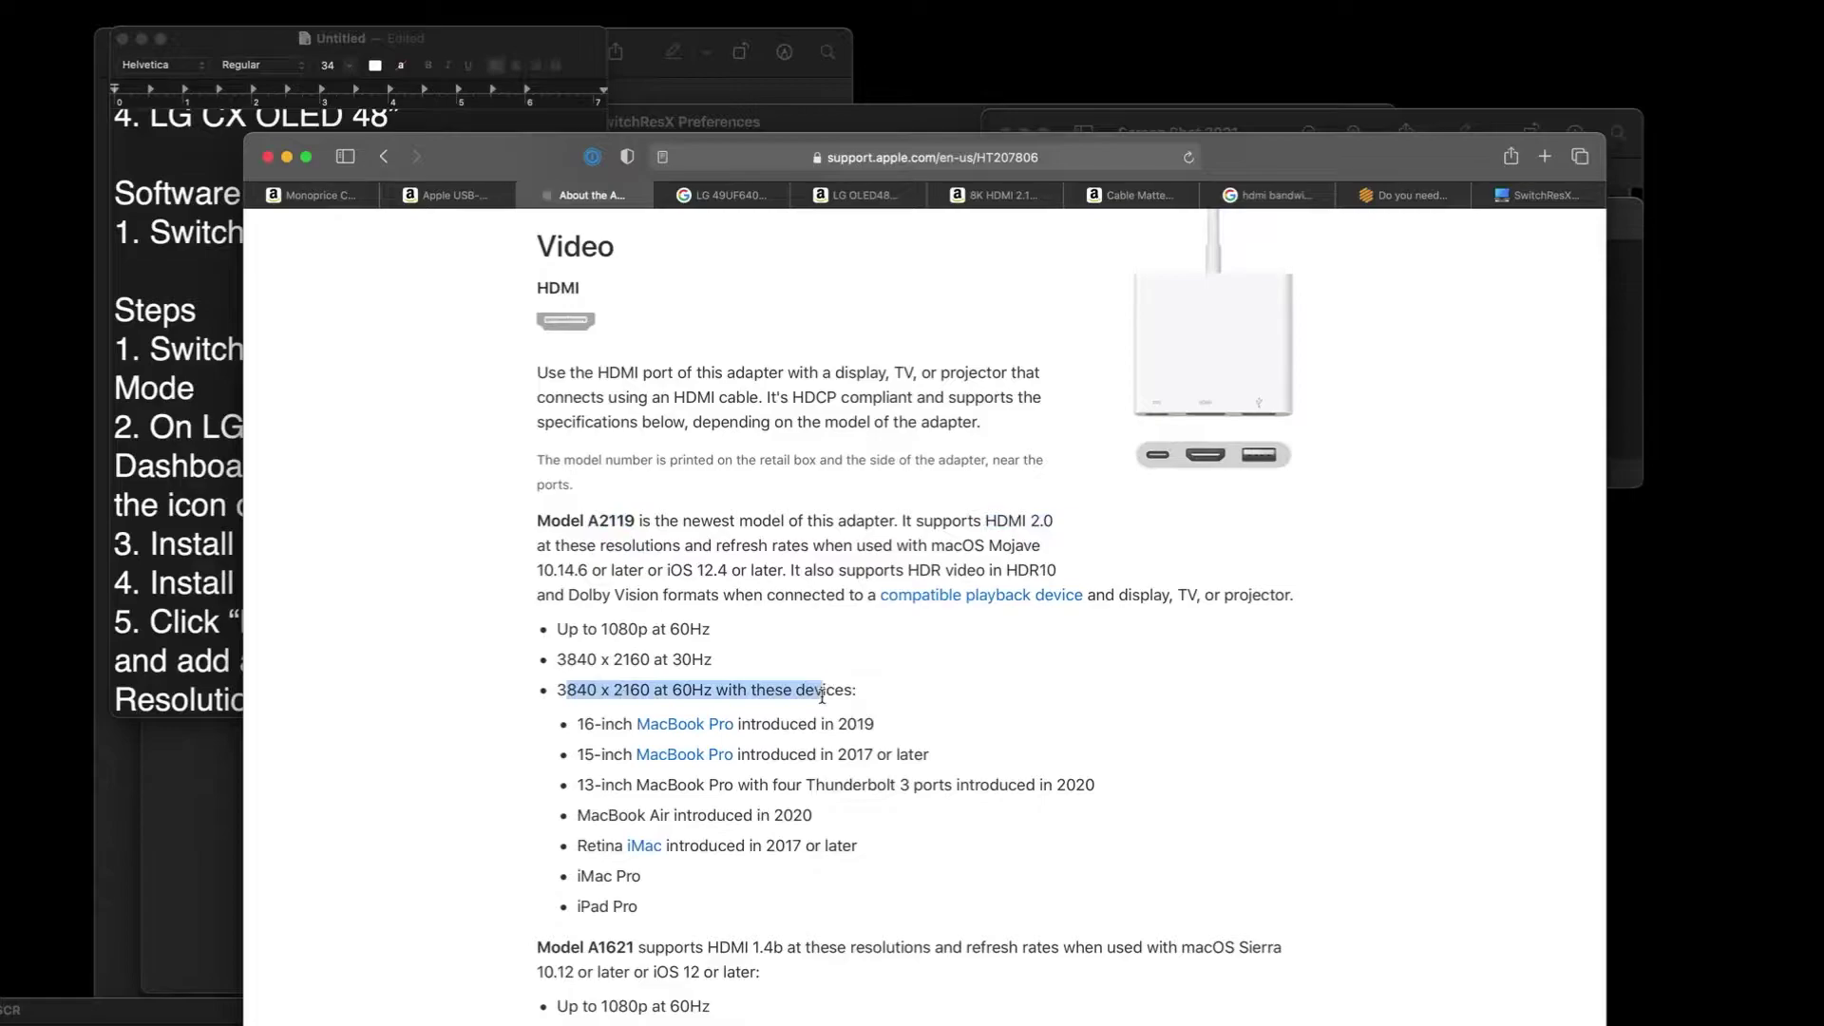
{"action": "left_click", "coordinate": [635, 546]}
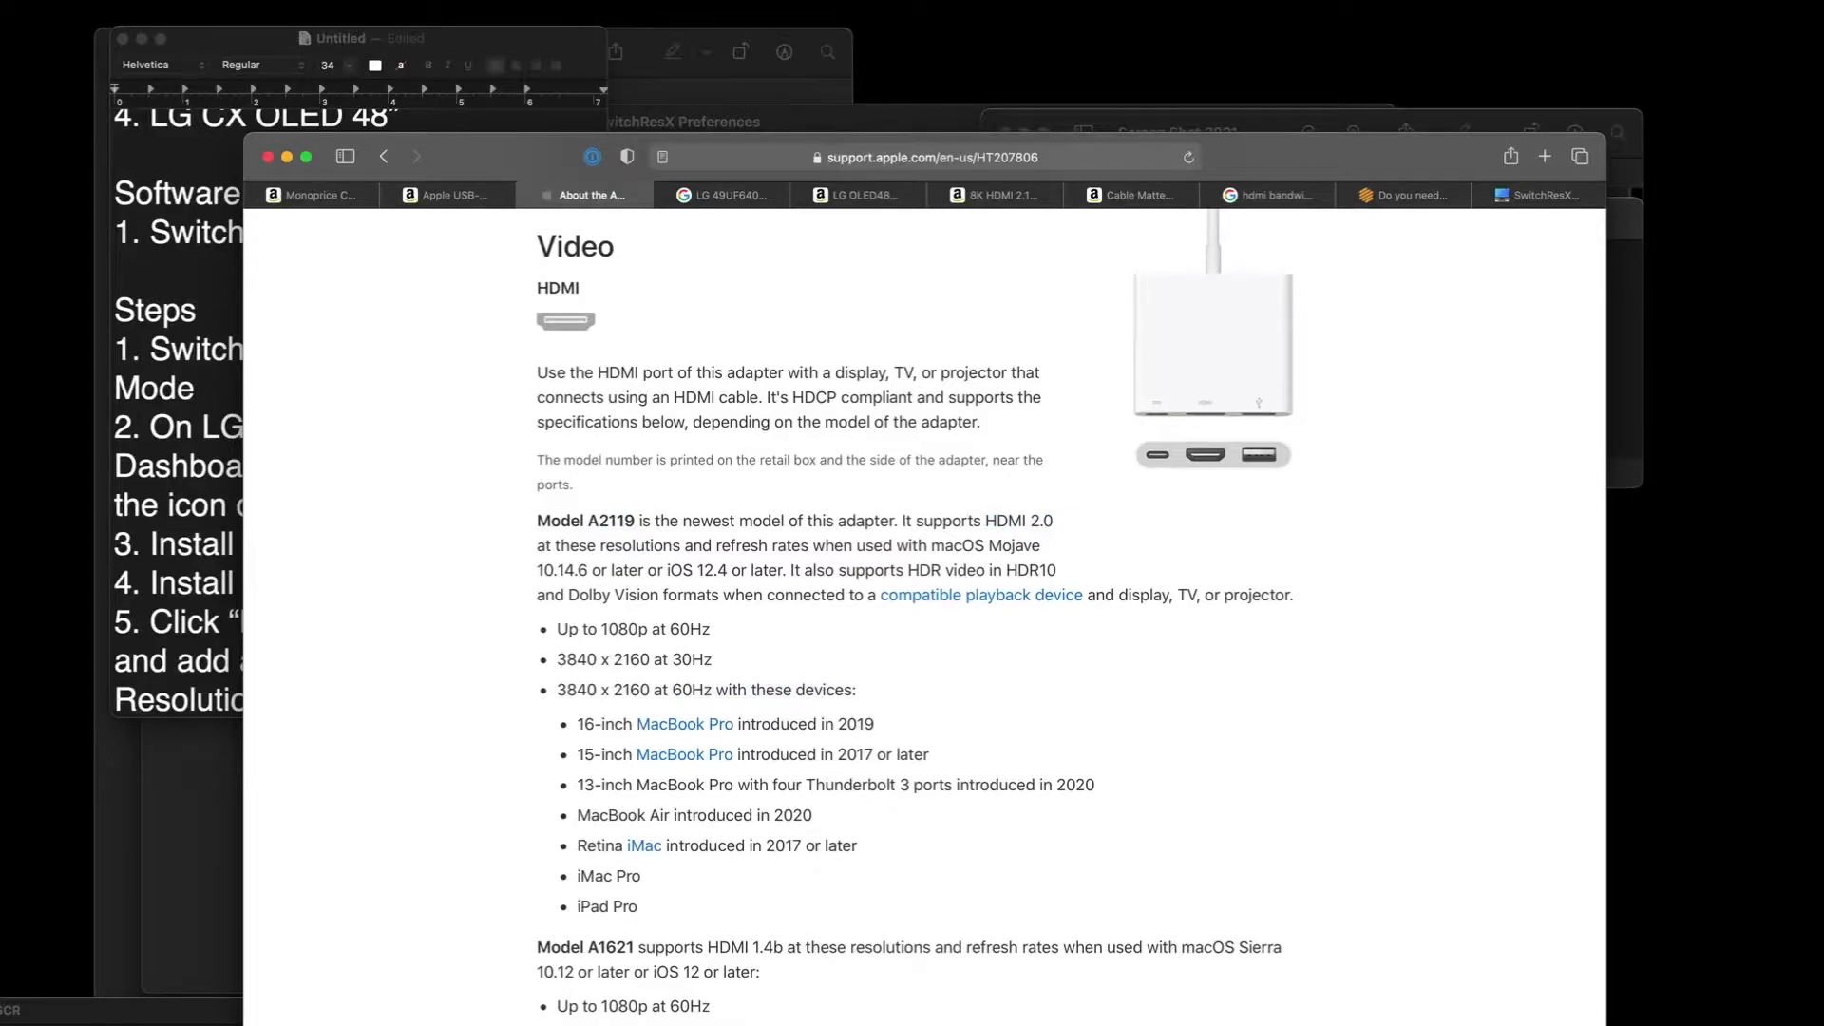
{"action": "left_click_drag", "start_coordinate": [579, 953], "coordinate": [845, 950]}
{"action": "left_click", "coordinate": [846, 971]}
- Compare the LG 49UF6400 shopping results with the LG OLED TV page and its enlarged images
{"action": "left_click", "coordinate": [745, 198]}
{"action": "left_click", "coordinate": [865, 195]}
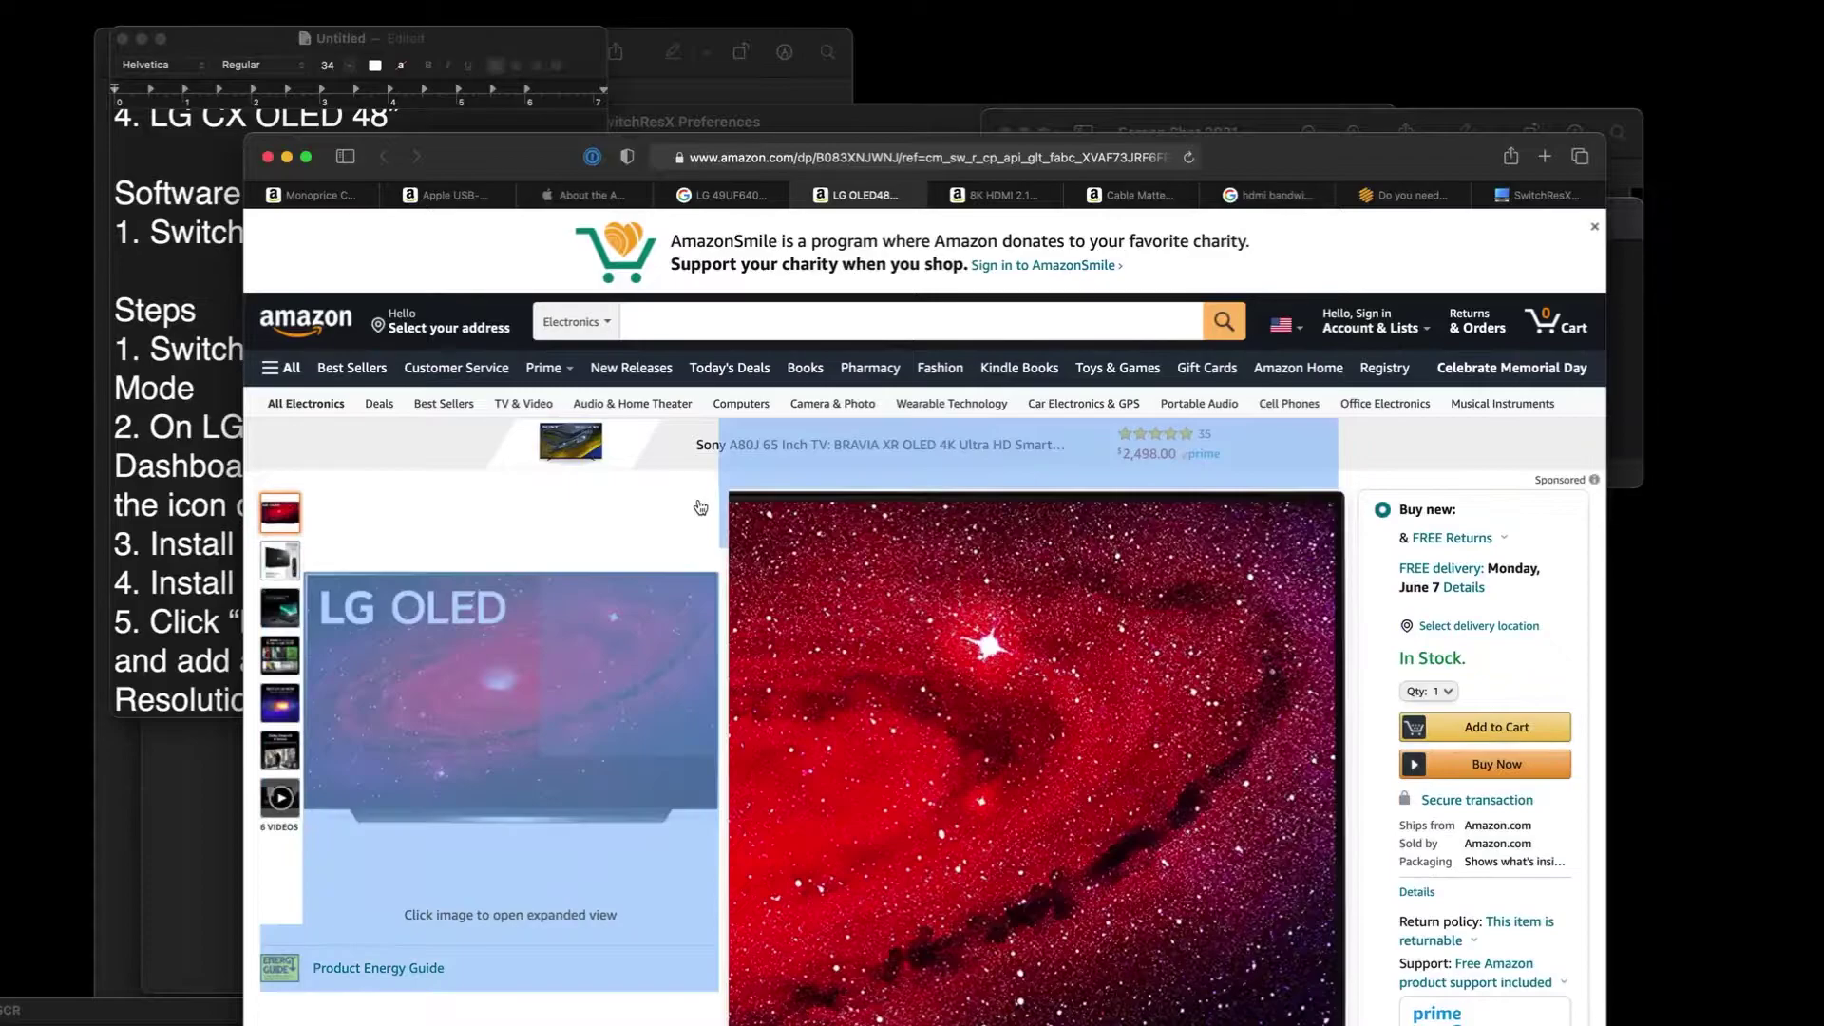
{"action": "left_click", "coordinate": [511, 690]}
{"action": "left_click", "coordinate": [751, 195]}
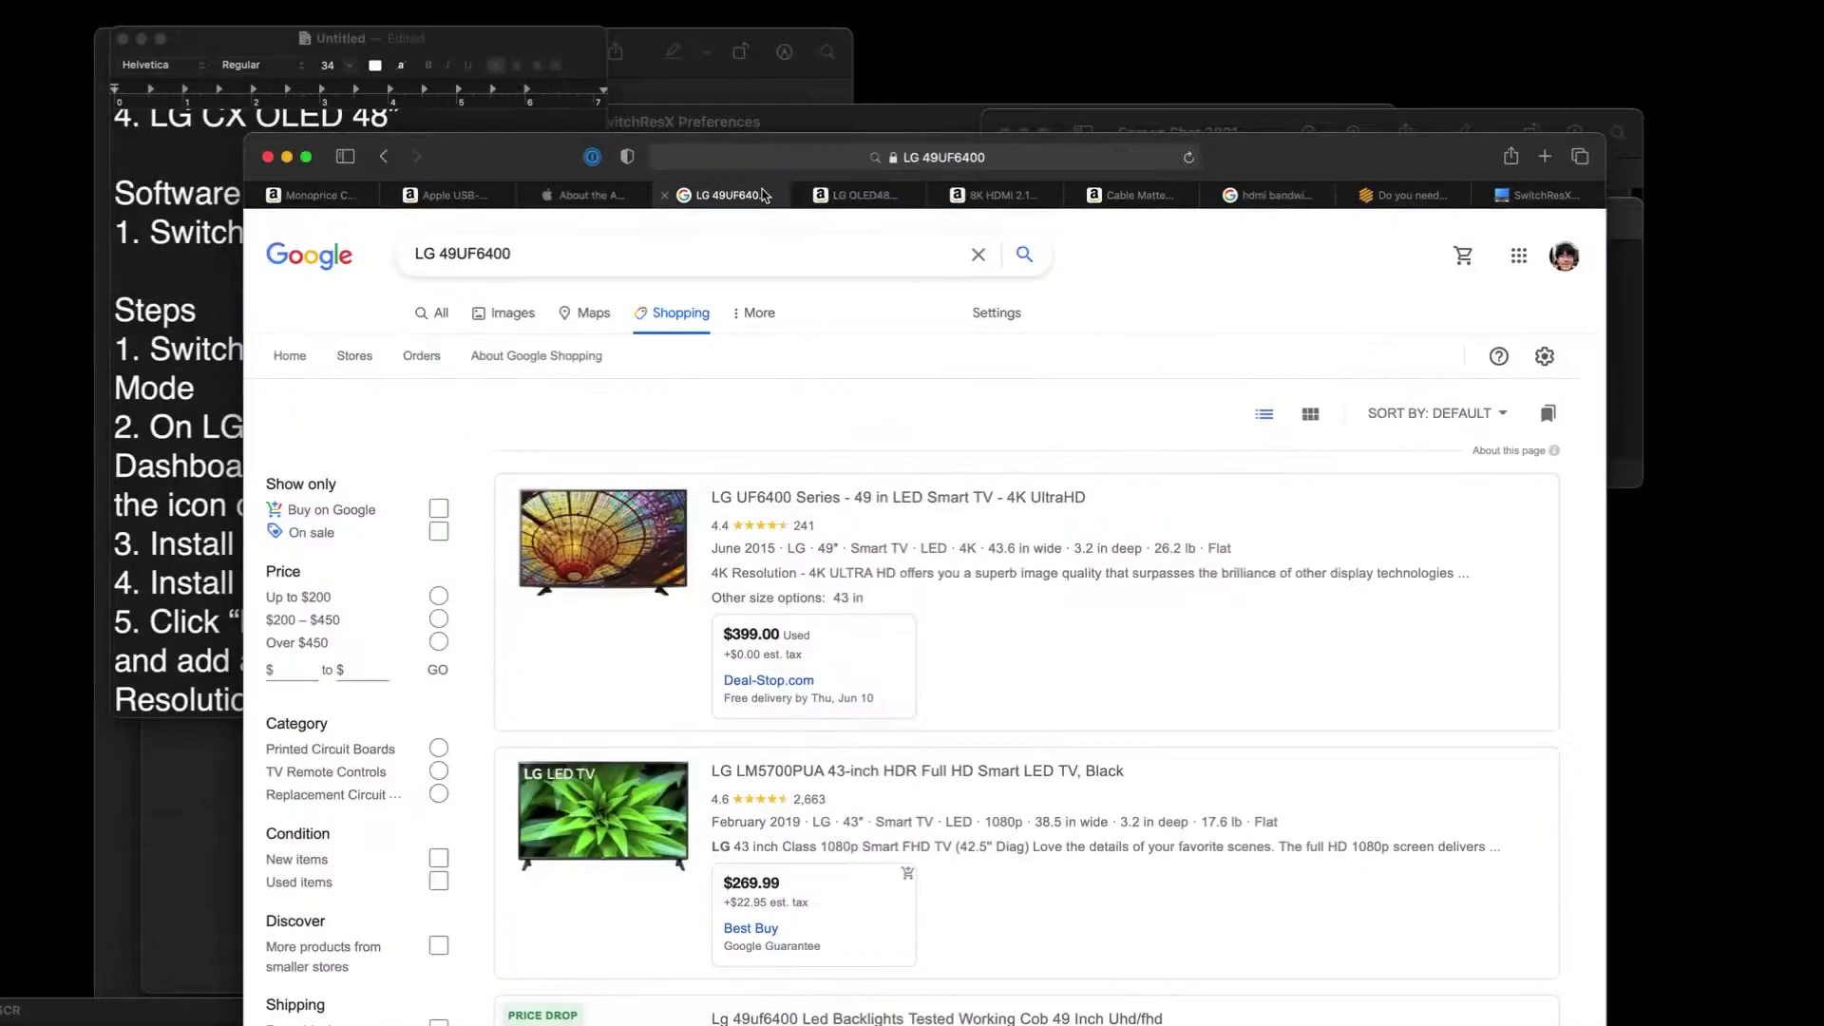
{"action": "left_click", "coordinate": [858, 196]}
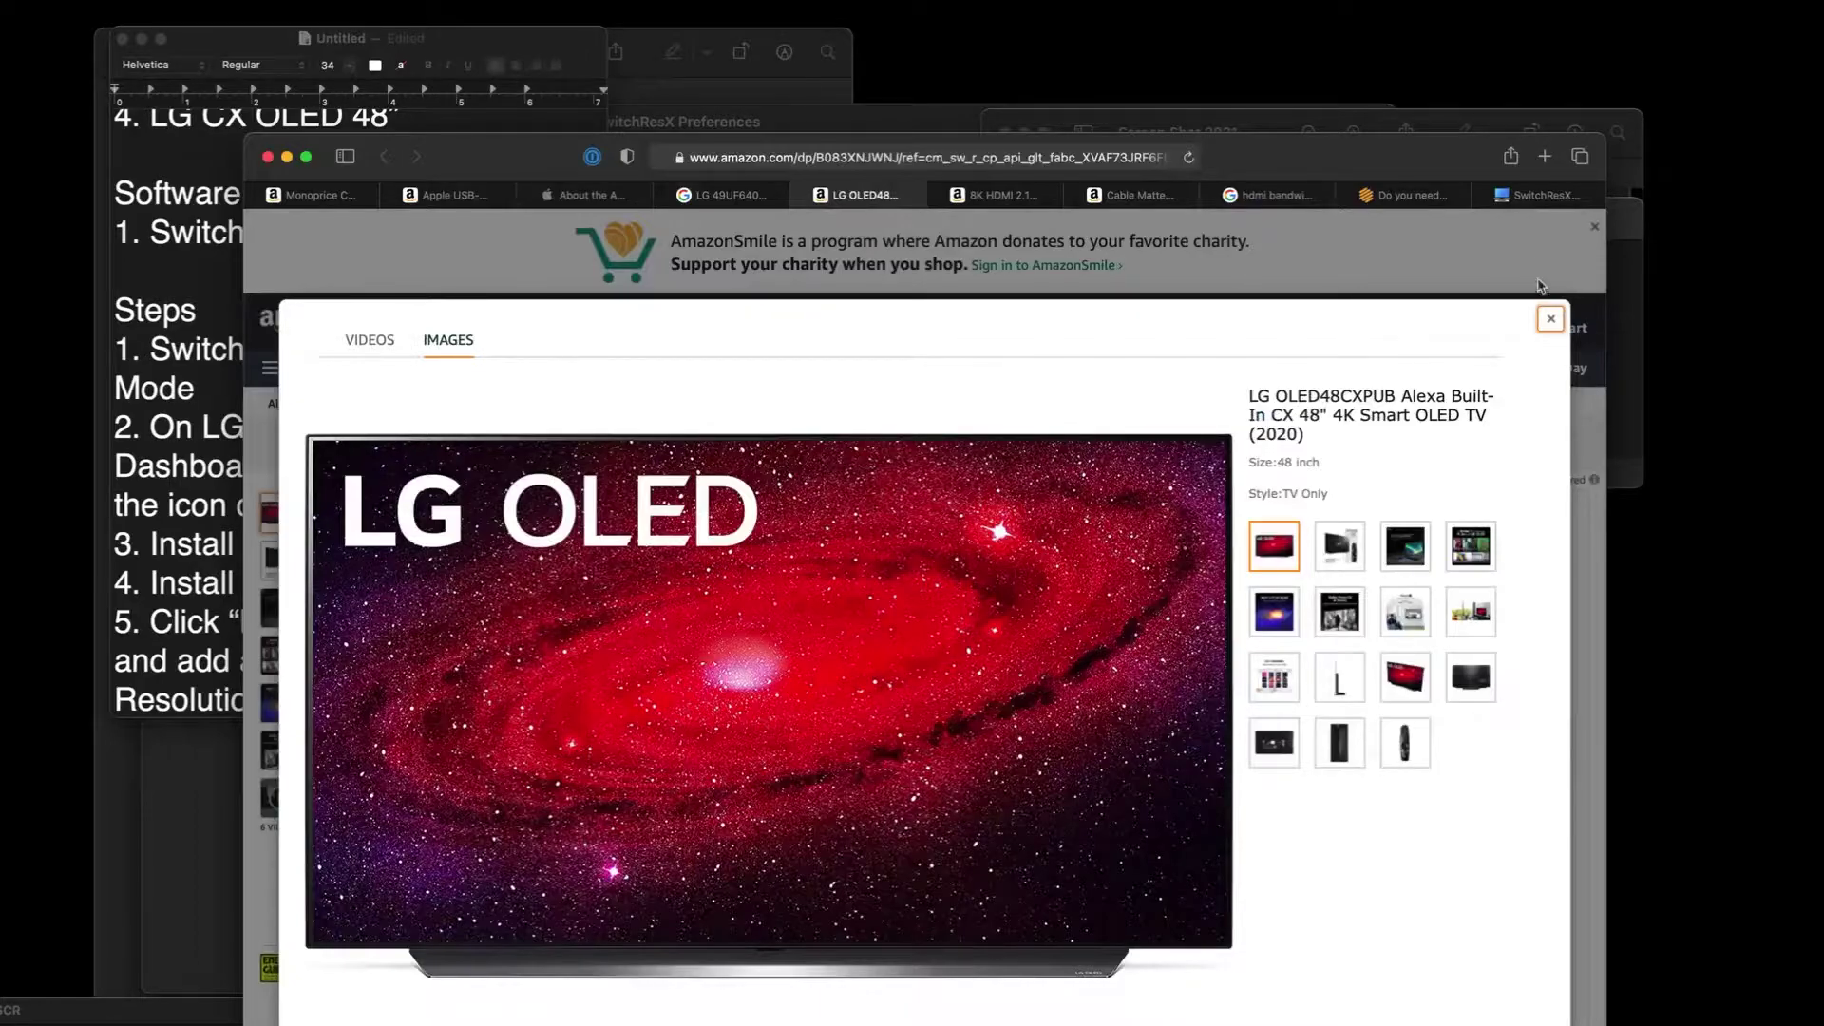
{"action": "left_click", "coordinate": [1551, 320]}
- Check the 8K HDMI 2.1 cable and Cable Matters adapter pages, ending on the Monoprice cable page
{"action": "left_click", "coordinate": [1010, 197]}
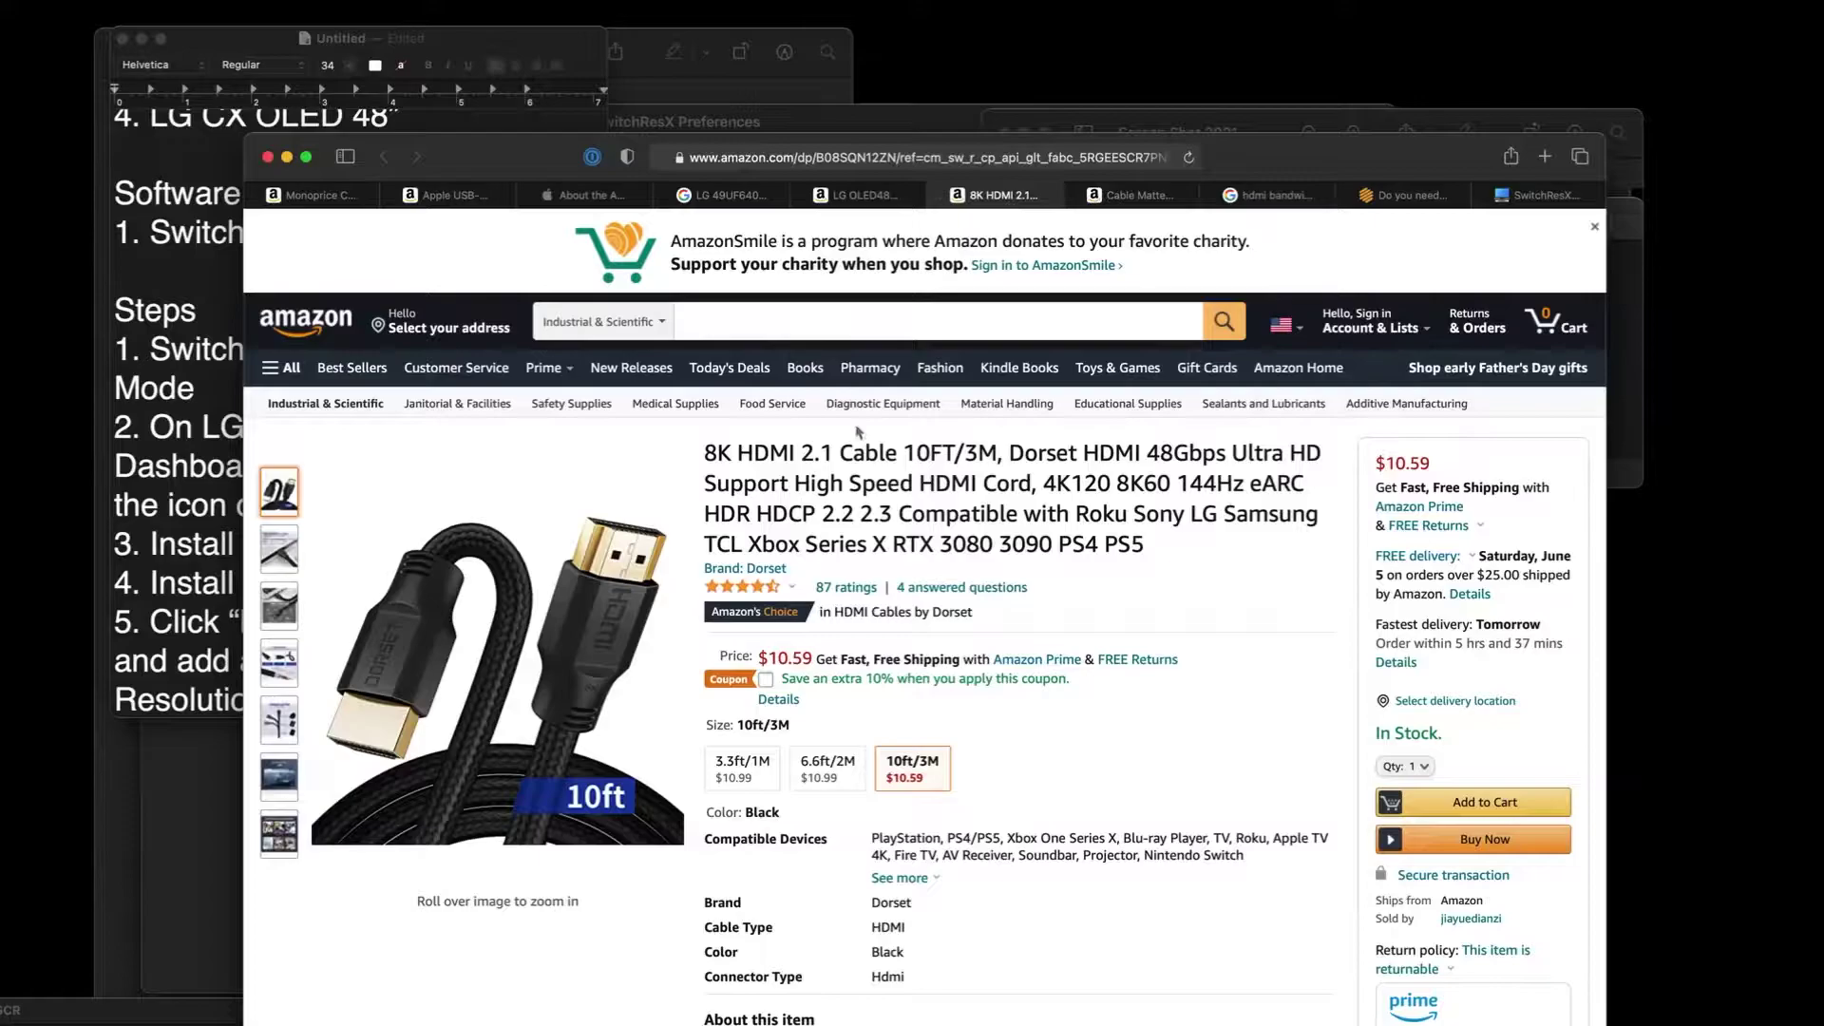
{"action": "left_click", "coordinate": [1113, 196]}
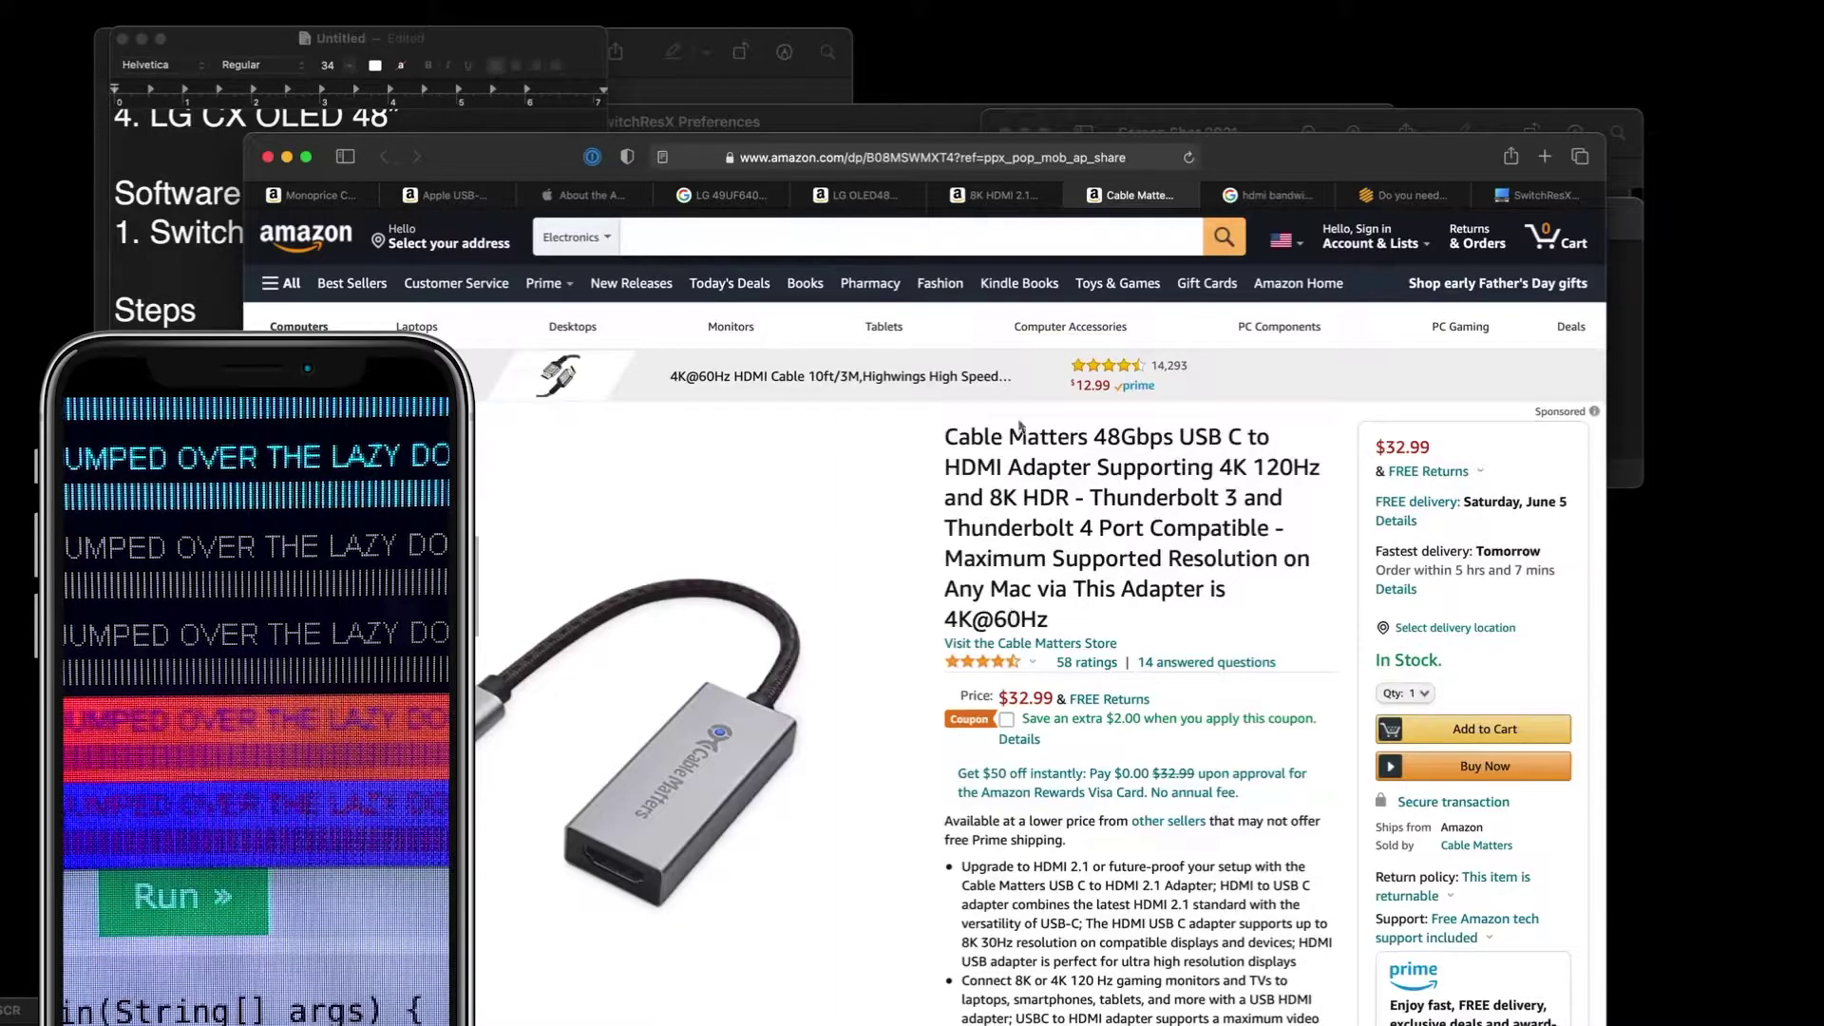
{"action": "left_click", "coordinate": [851, 198]}
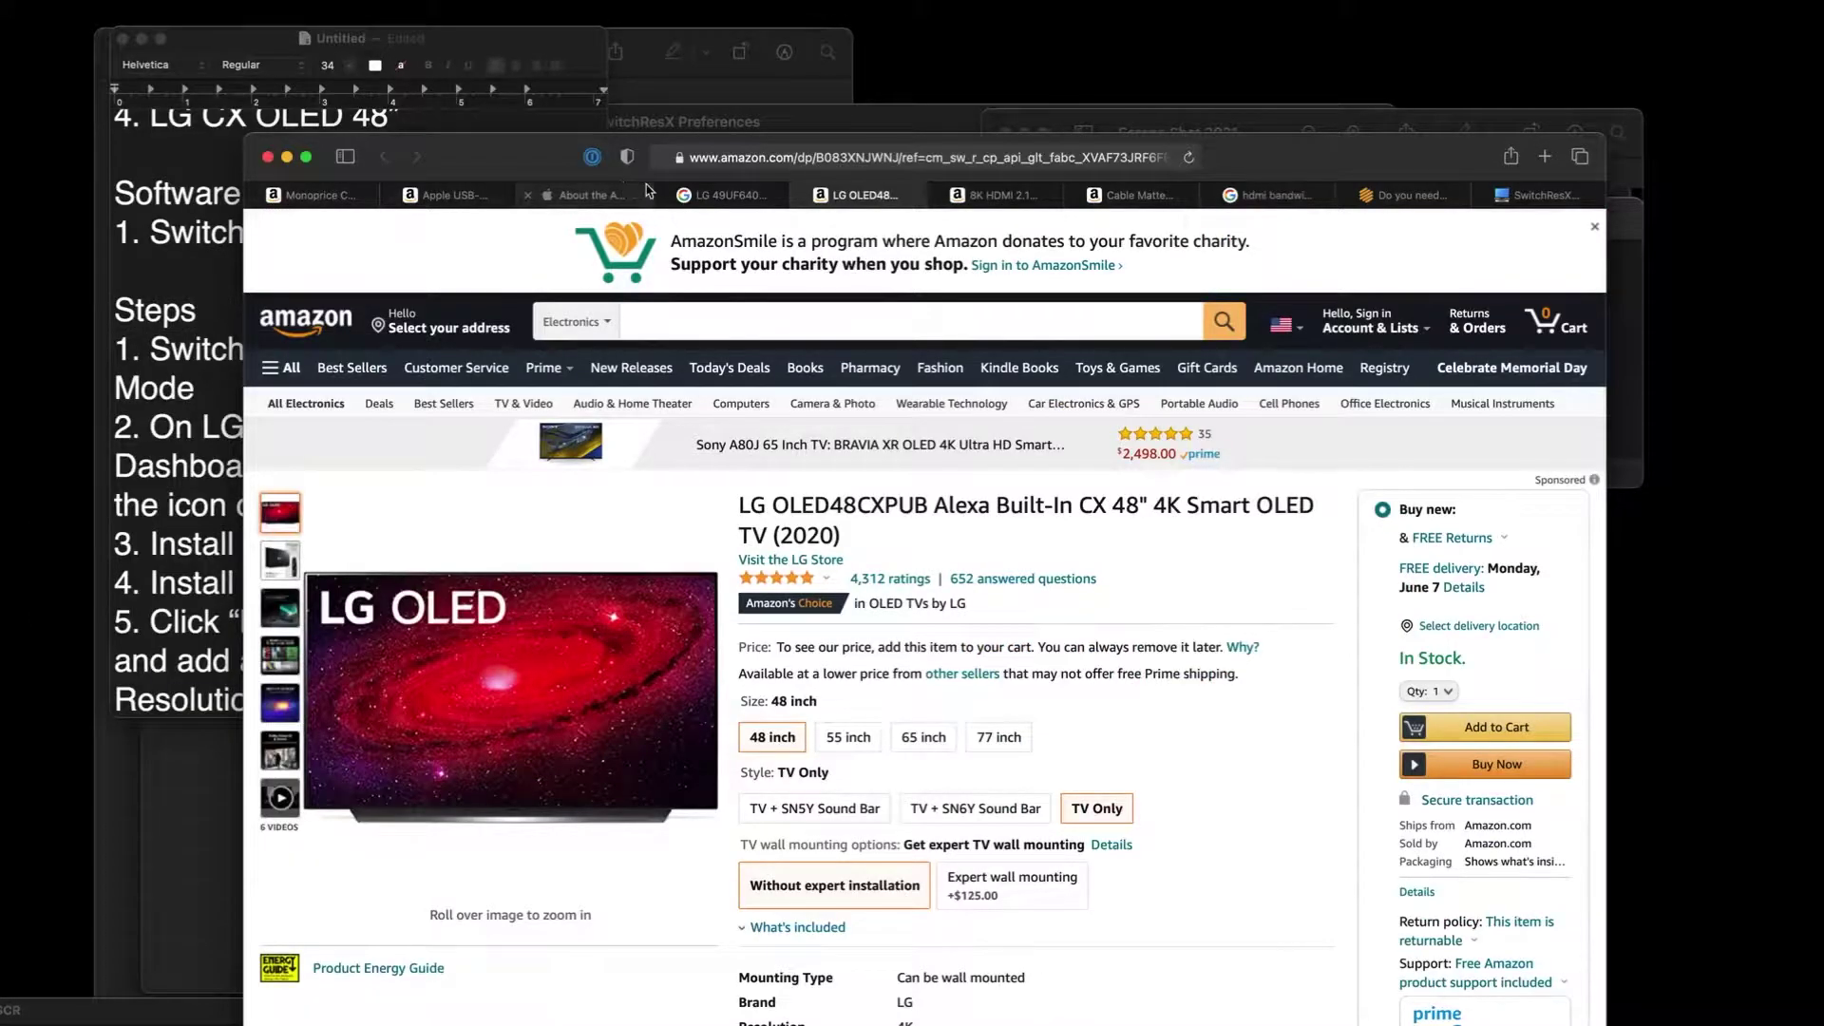
{"action": "left_click", "coordinate": [314, 195]}
{"action": "left_click", "coordinate": [1225, 128]}
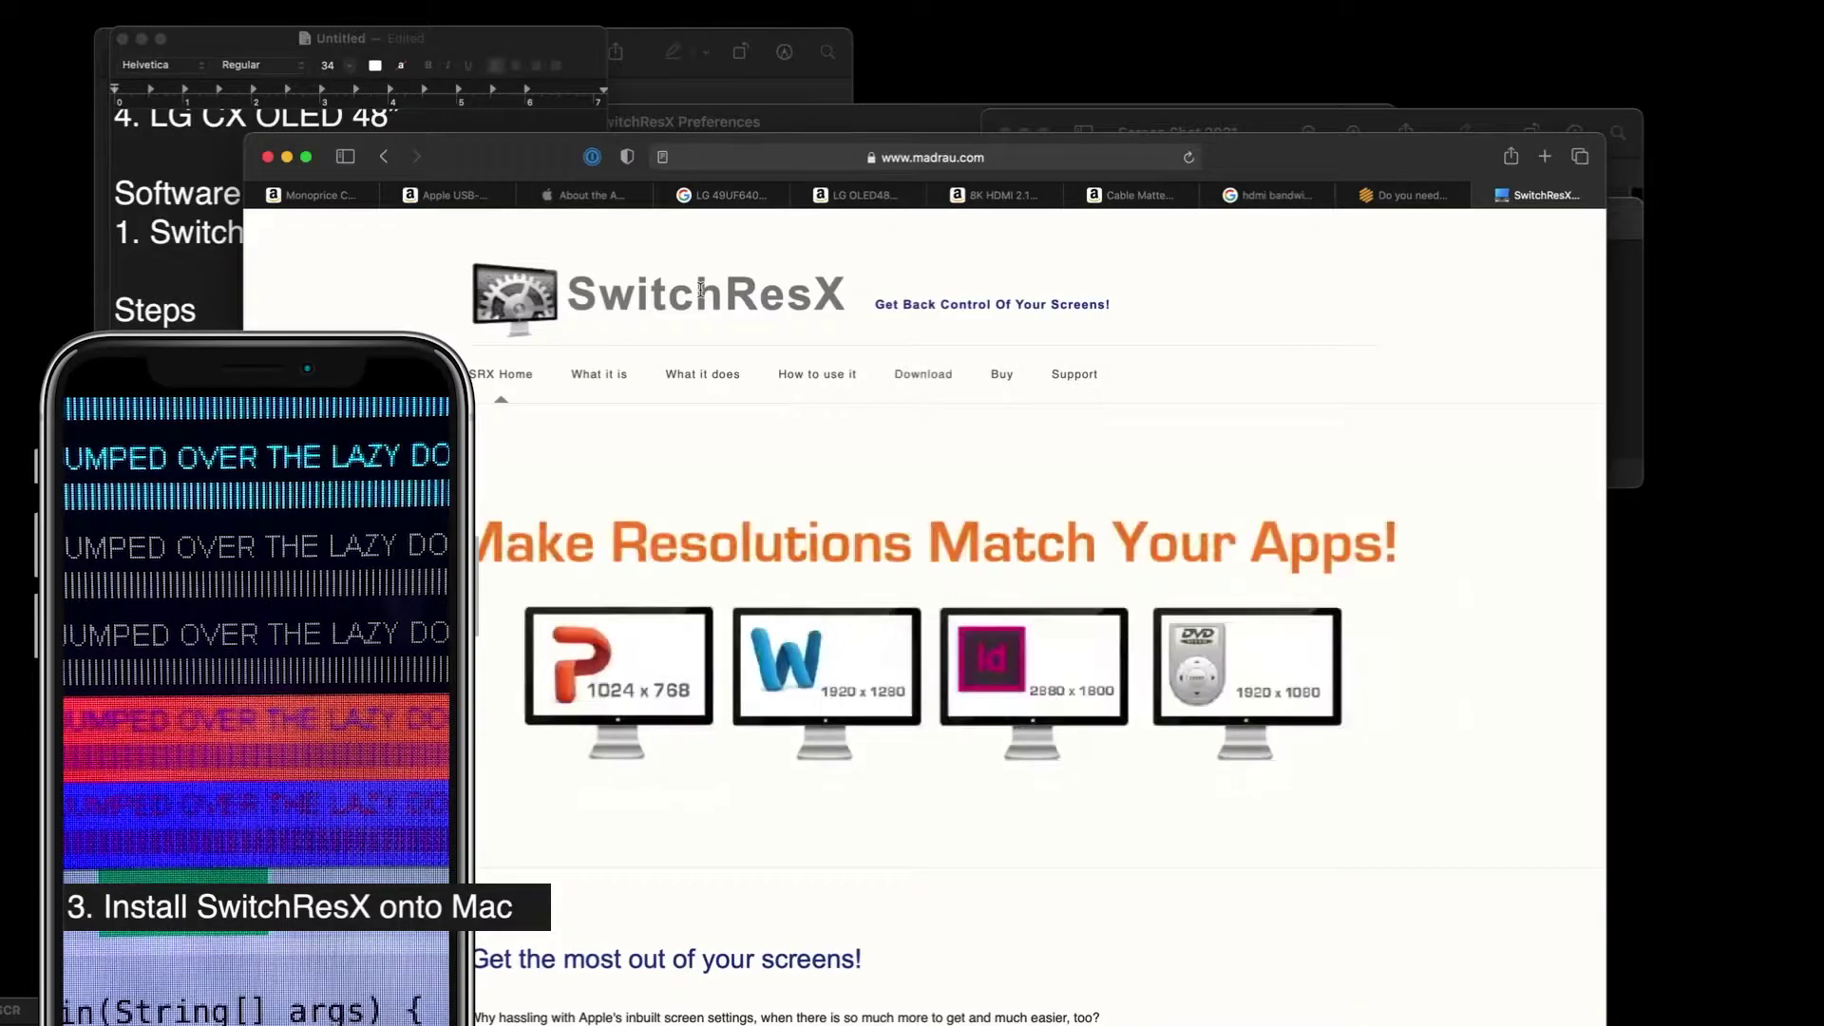
- Skim the madrau.com SwitchResX page, then switch to SwitchResX Preferences showing version 4.11.1
{"action": "scroll", "coordinate": [735, 440], "scroll_direction": "down", "scroll_amount": 10}
{"action": "scroll", "coordinate": [734, 440], "scroll_direction": "down", "scroll_amount": 5}
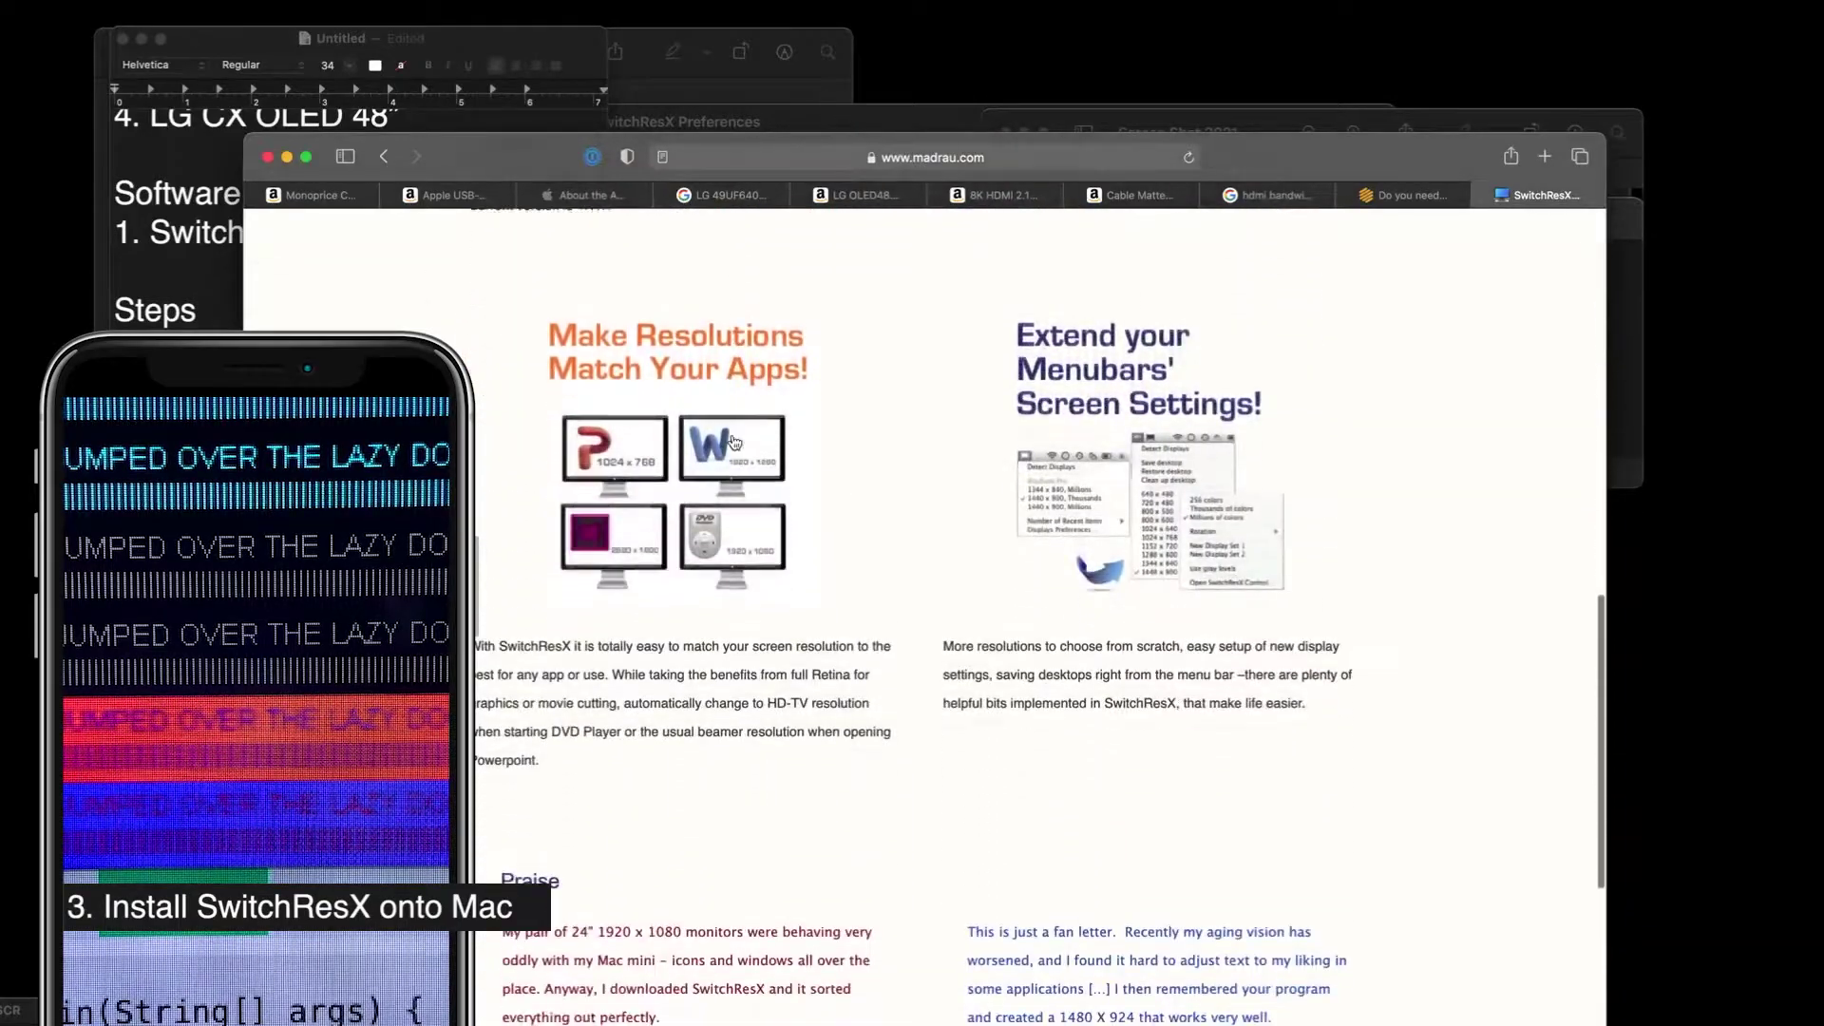
{"action": "scroll", "coordinate": [735, 440], "scroll_direction": "up", "scroll_amount": 15}
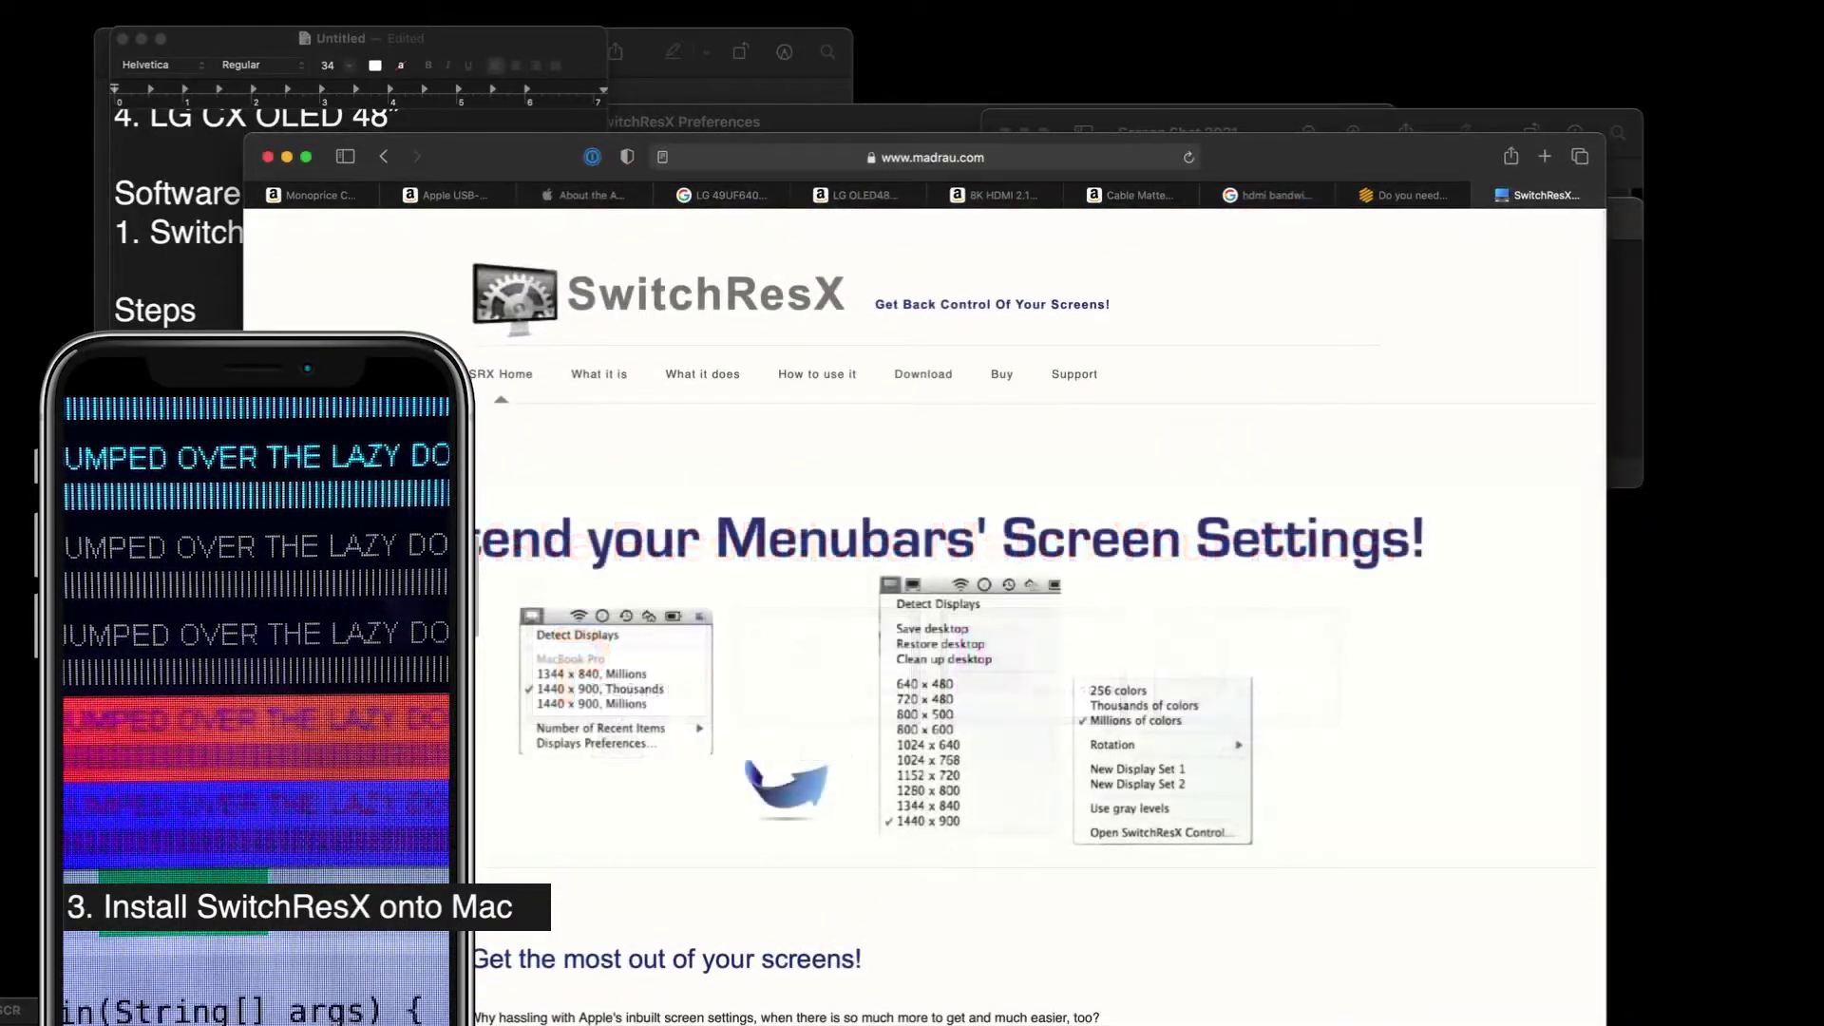
{"action": "key", "text": "super+Tab"}
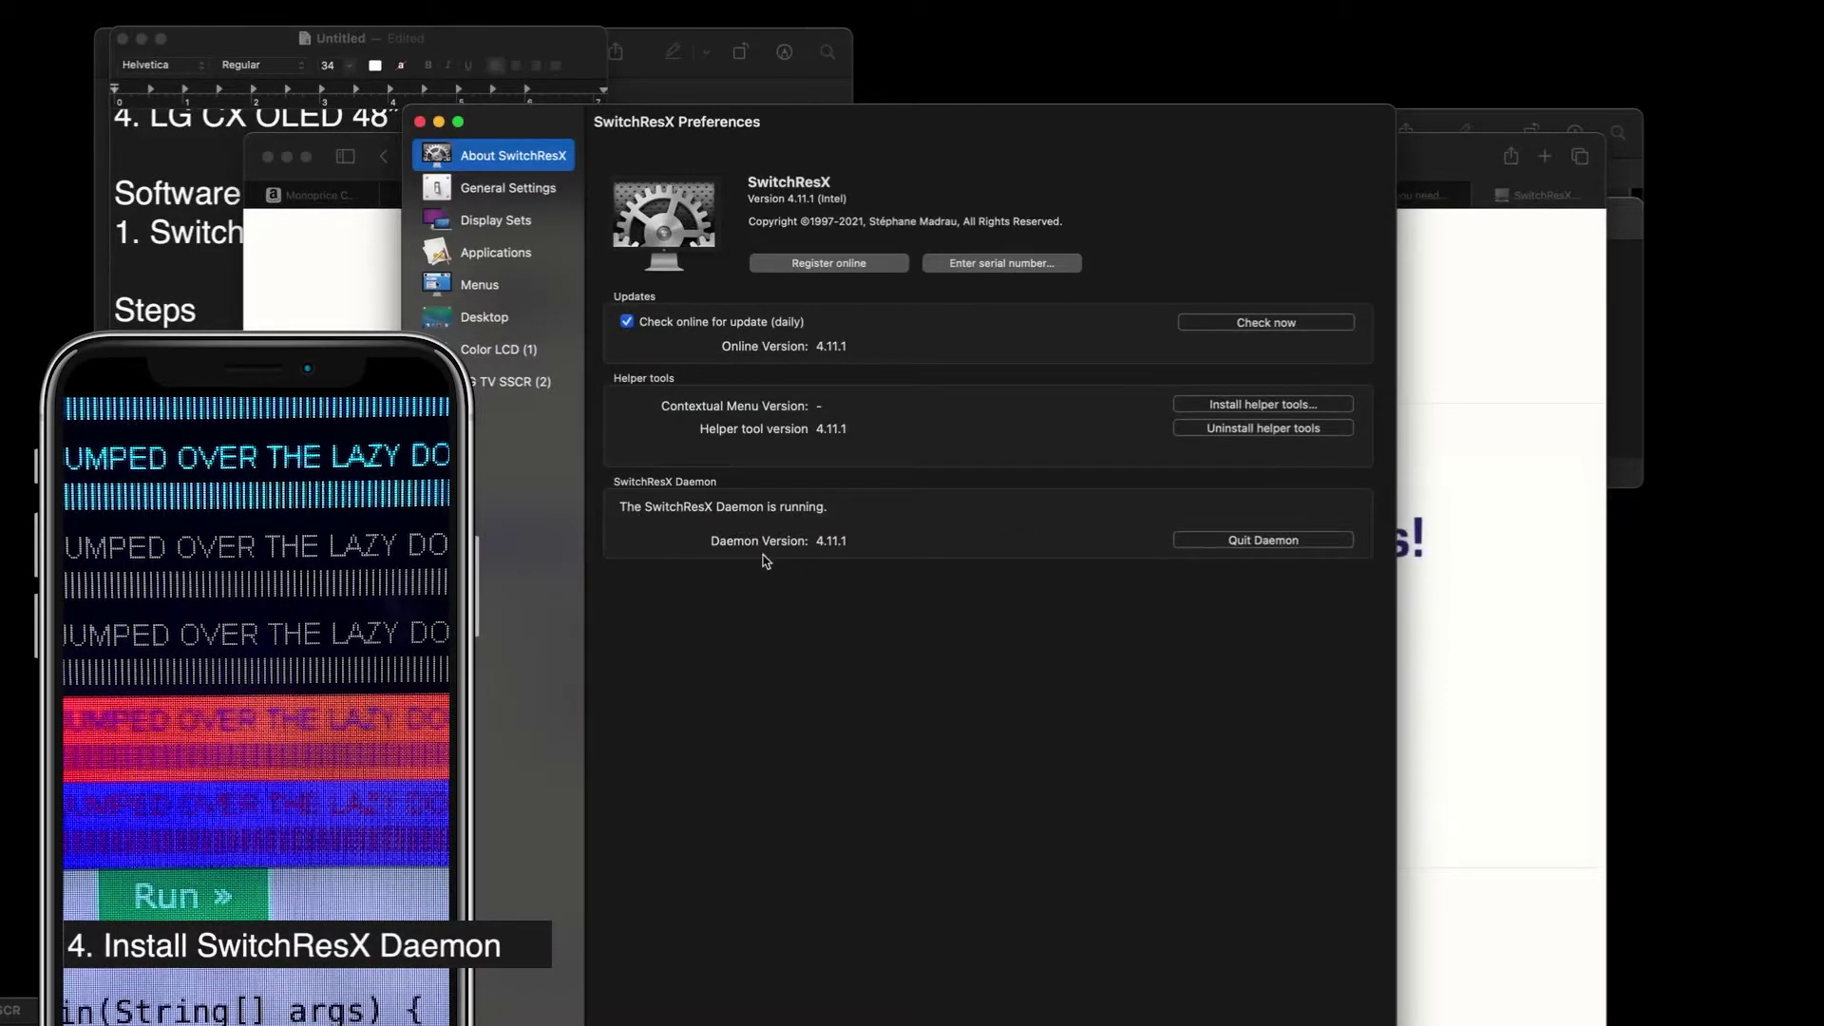
- Select LG TV SSCR and review its custom resolutions, including the 3840×2160, 60 Hz entry's timings
{"action": "left_click", "coordinate": [503, 381]}
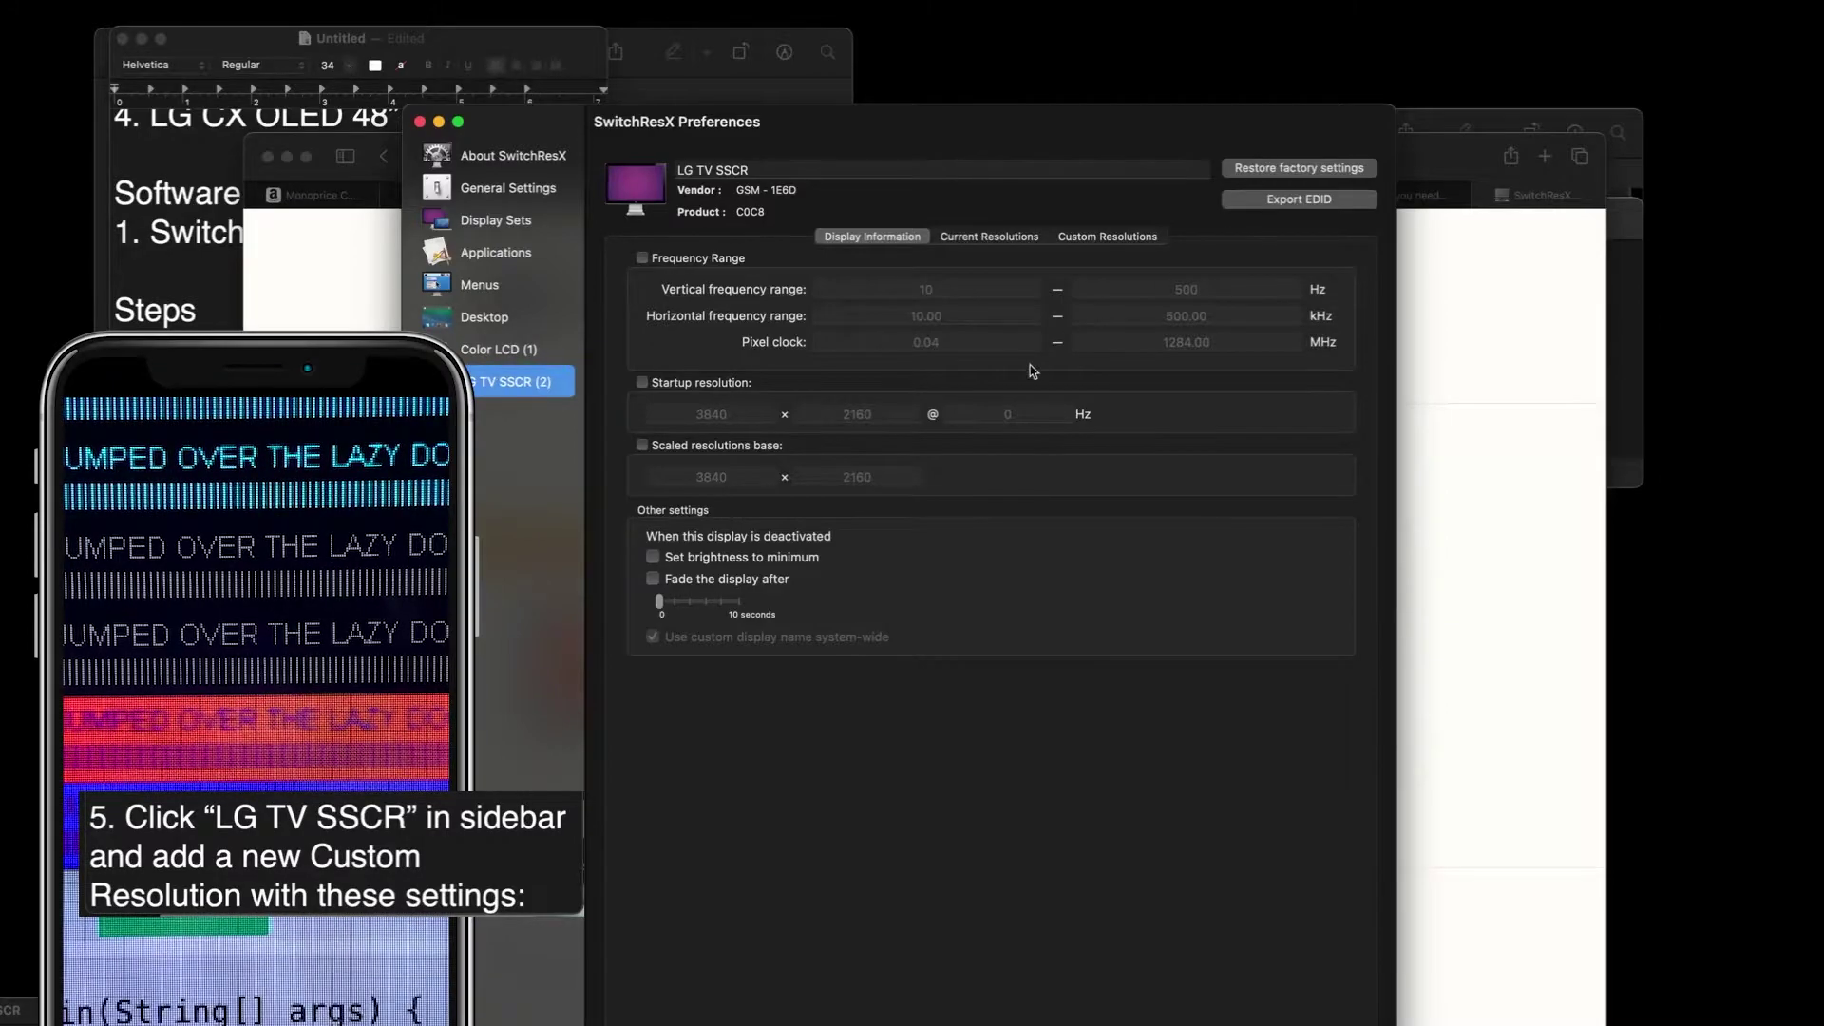
{"action": "left_click", "coordinate": [1011, 239]}
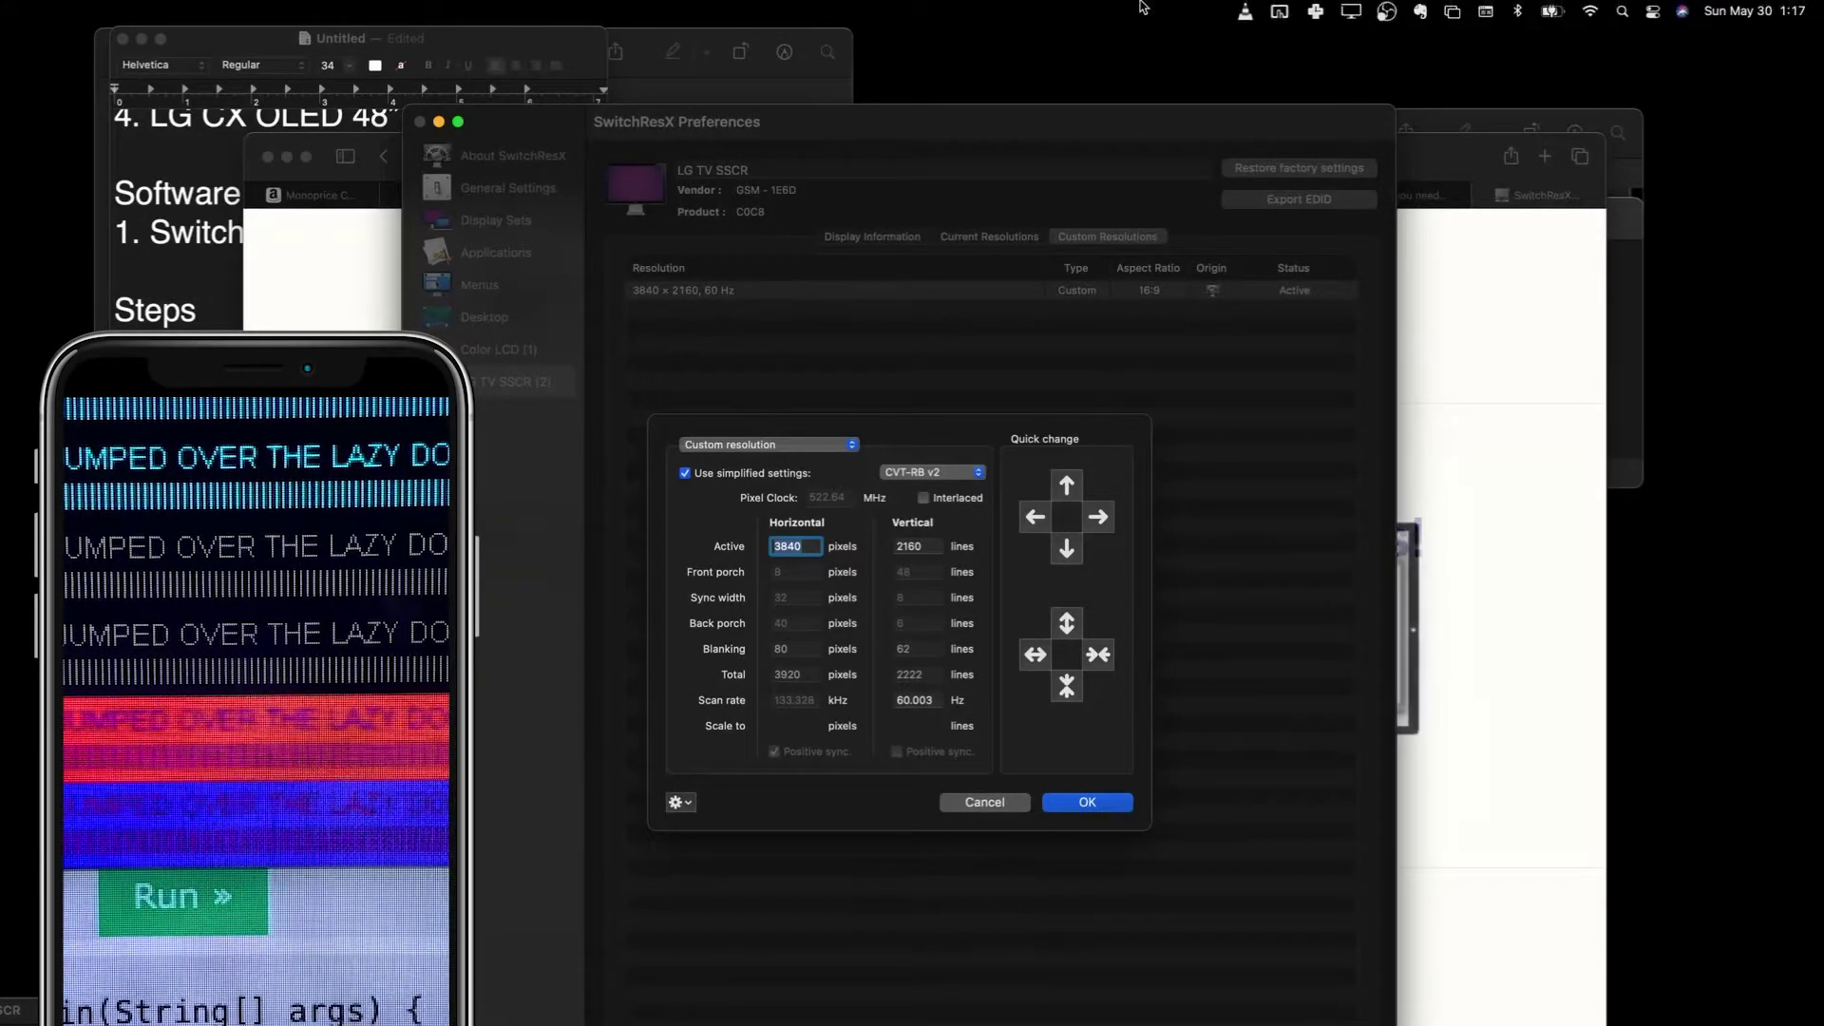
{"action": "left_click", "coordinate": [979, 801]}
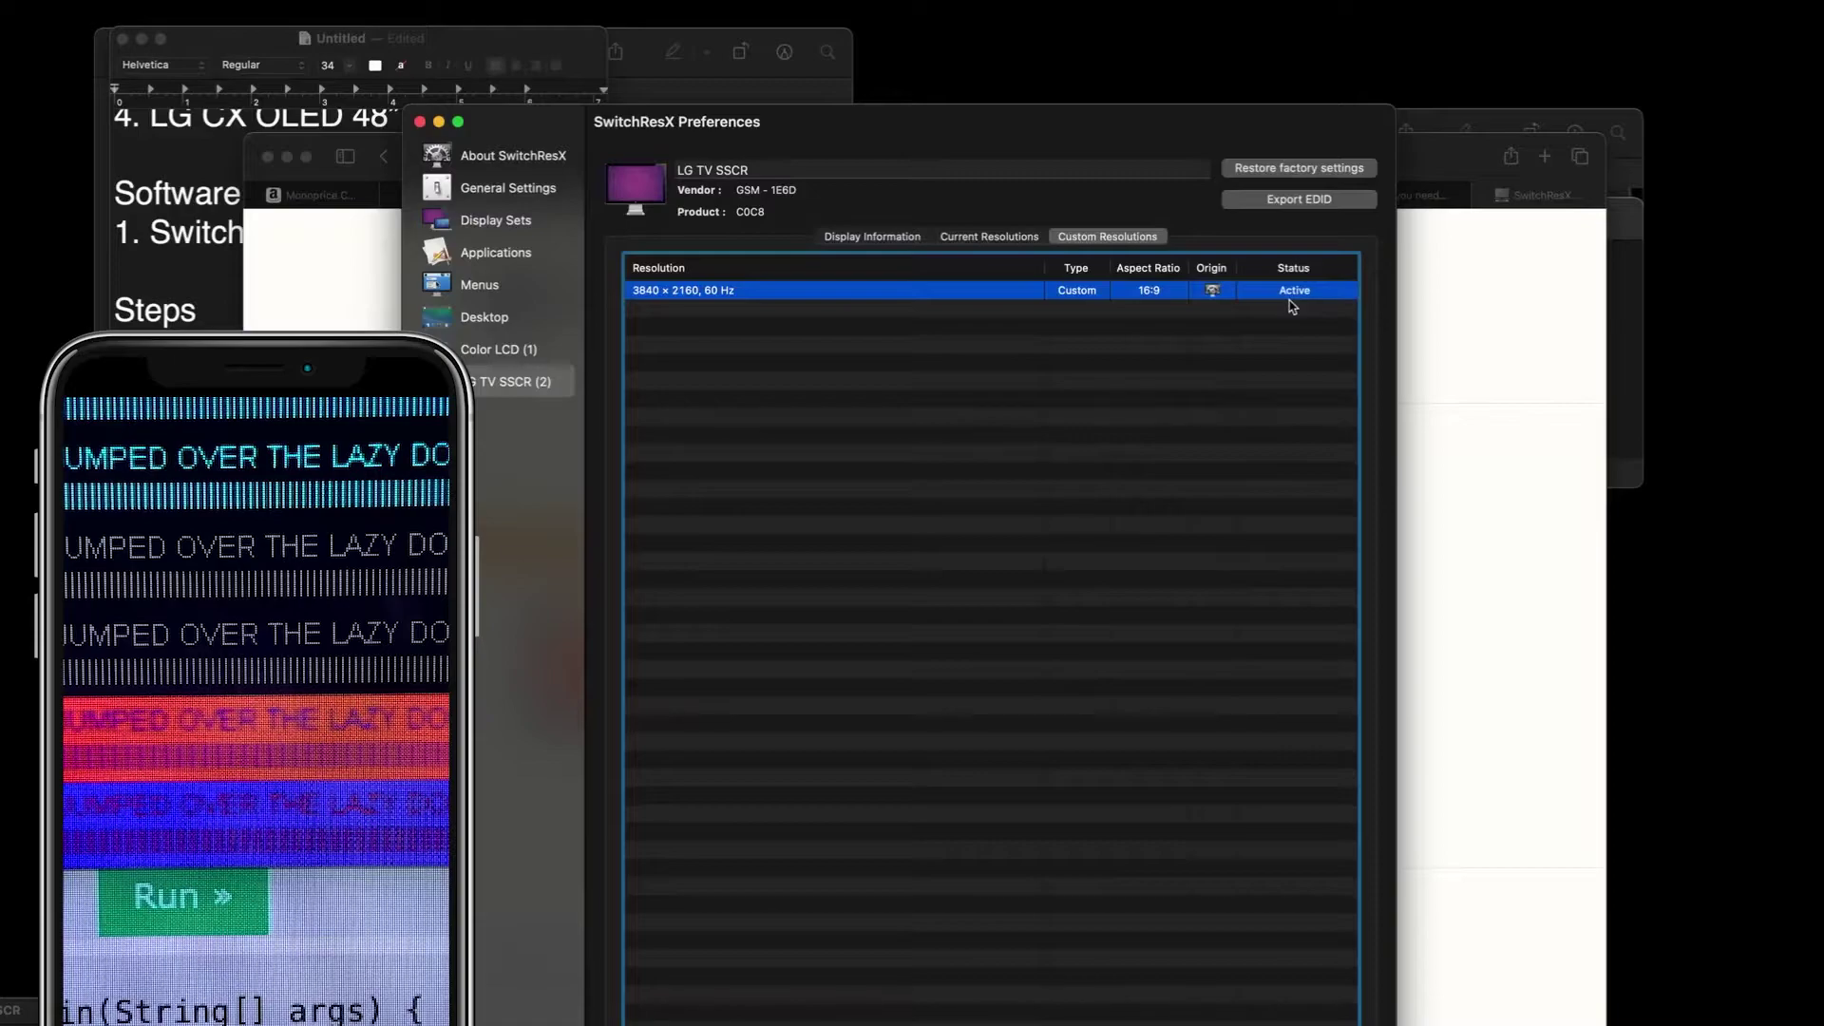
- From the SwitchResX menu-bar menu, switch LG TV SSCR (2) to 3840 x 2160, 60 Hz
{"action": "left_click", "coordinate": [1350, 13]}
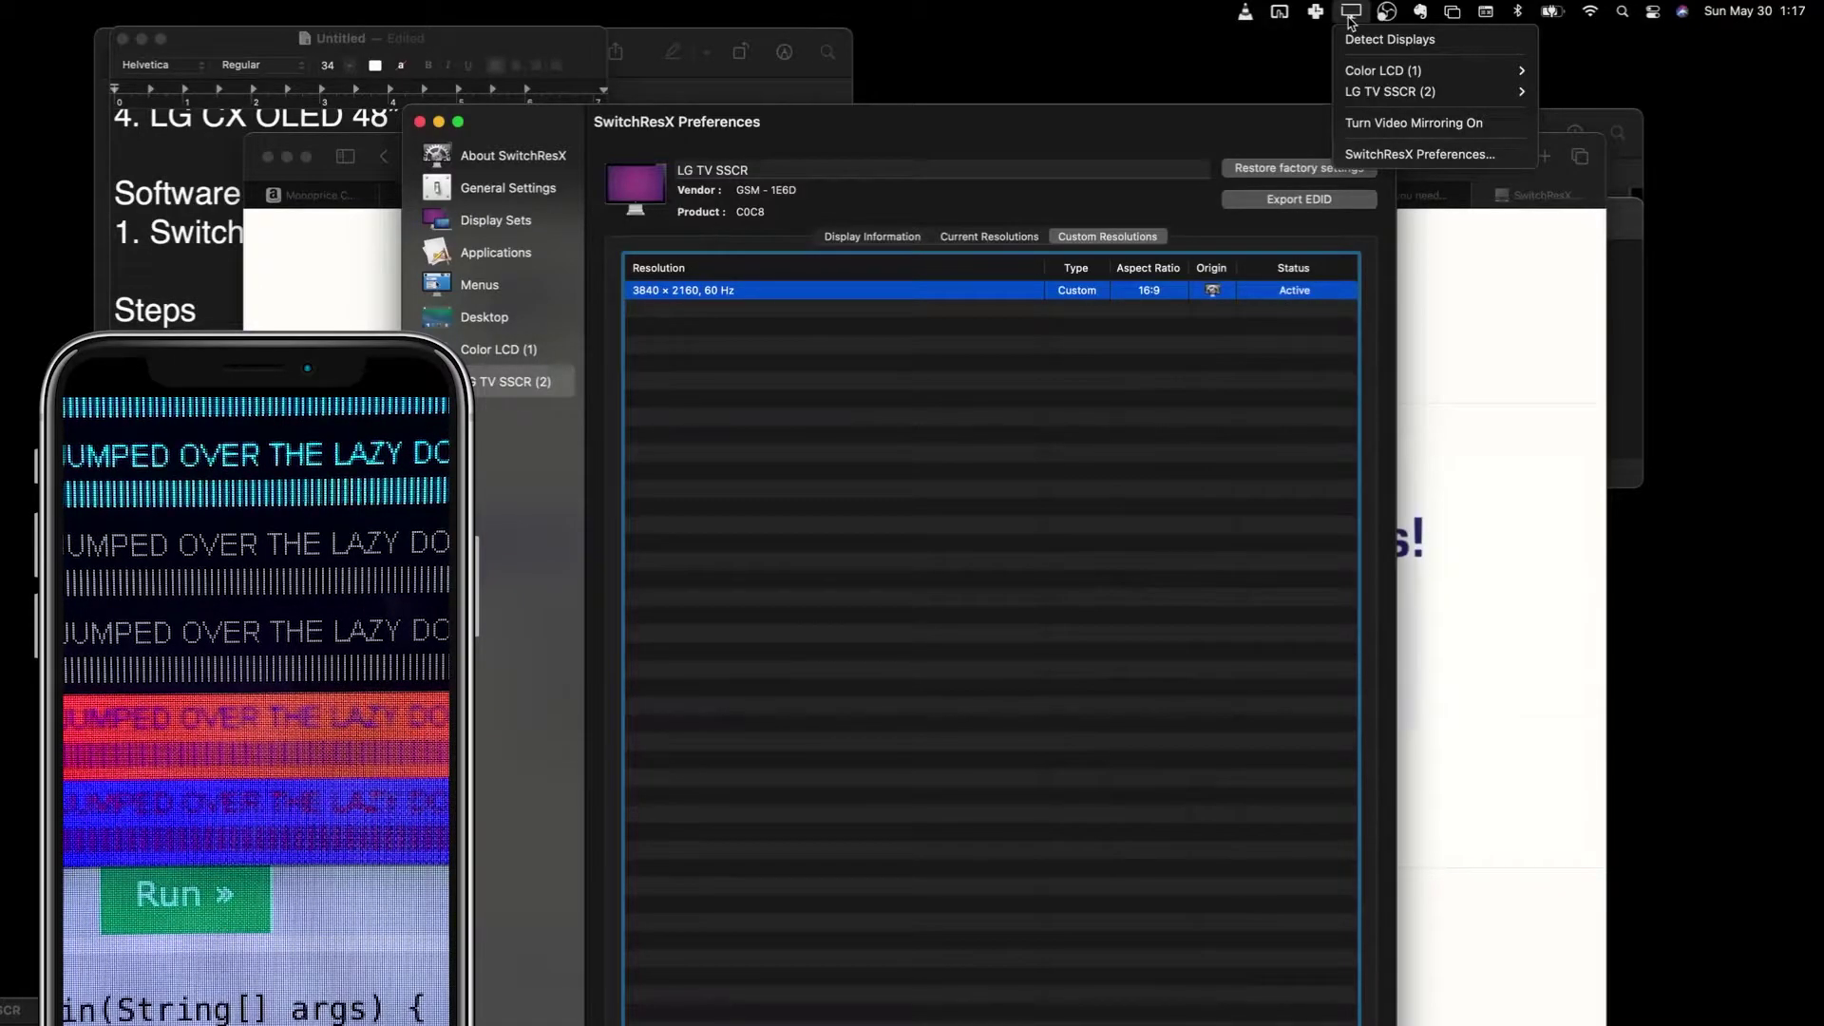
{"action": "mouse_move", "coordinate": [1390, 91]}
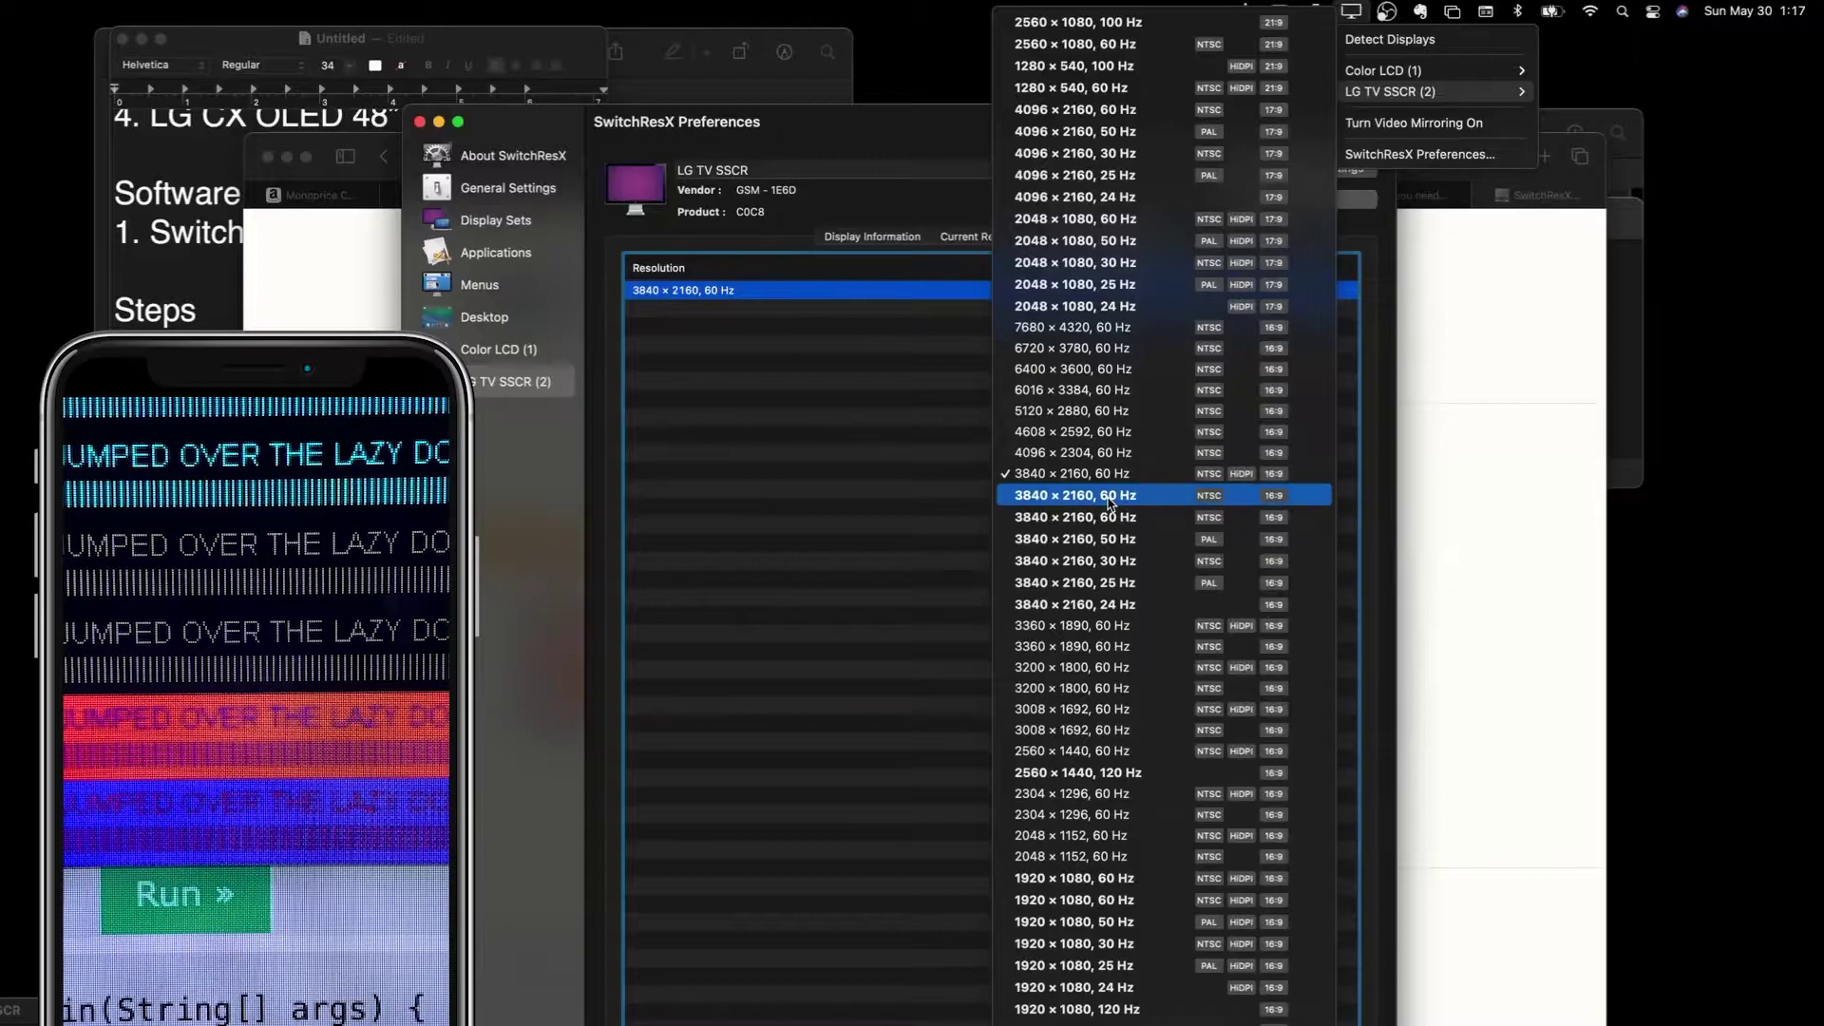
{"action": "left_click", "coordinate": [1109, 498]}
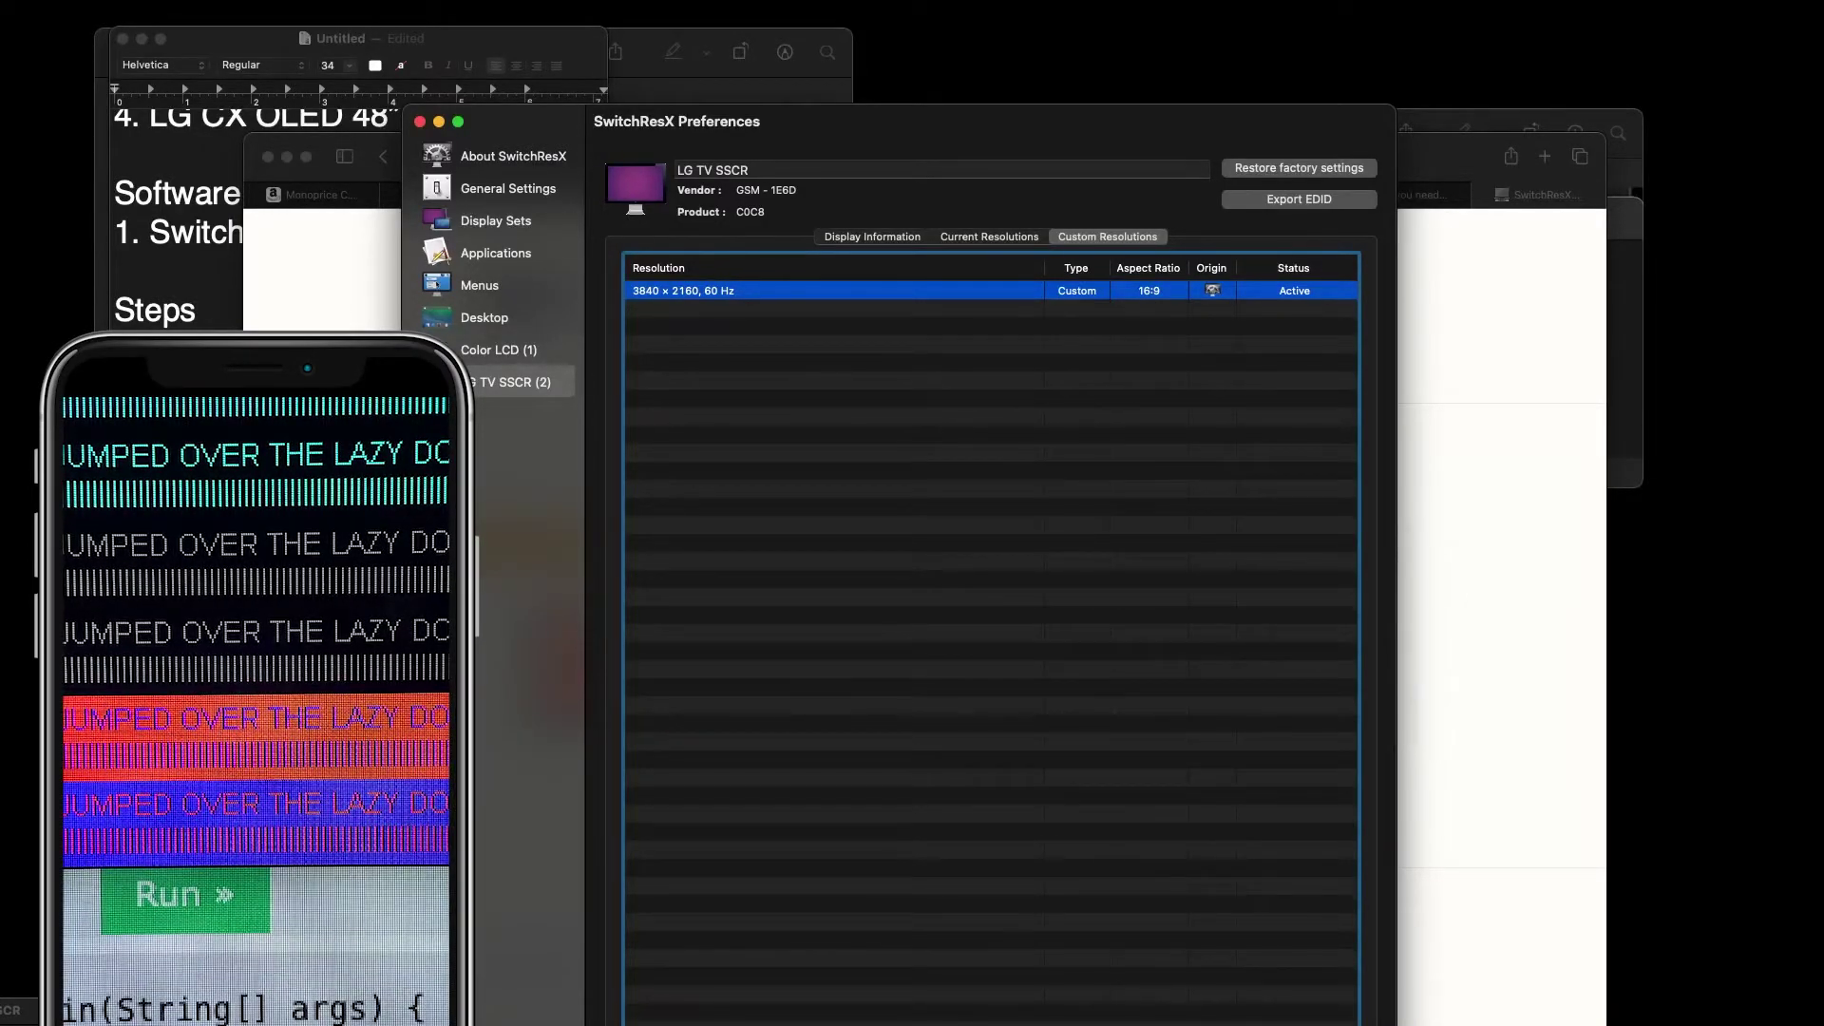
- Open the HDMI cable bandwidth article and position the LG TV SSCR display panel over its table
{"action": "key", "text": "super+Tab"}
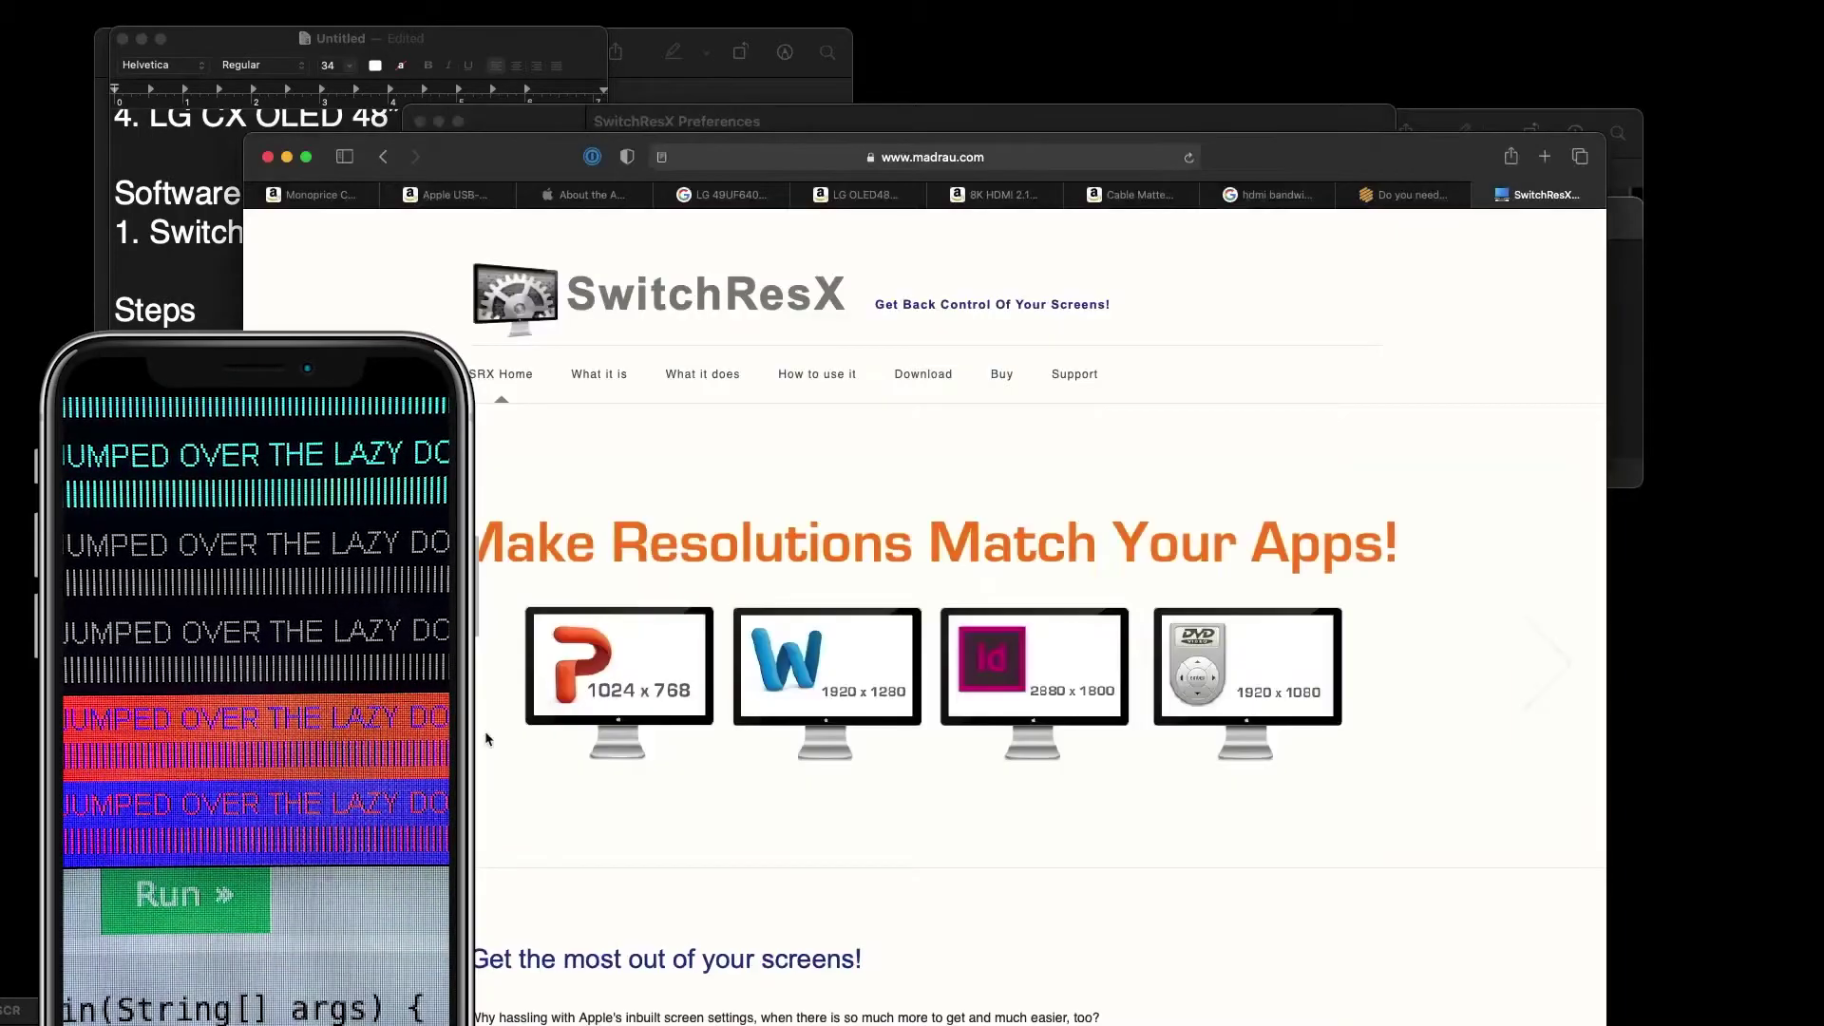
{"action": "scroll", "coordinate": [485, 738], "scroll_direction": "down", "scroll_amount": 10}
{"action": "scroll", "coordinate": [484, 739], "scroll_direction": "up", "scroll_amount": 10}
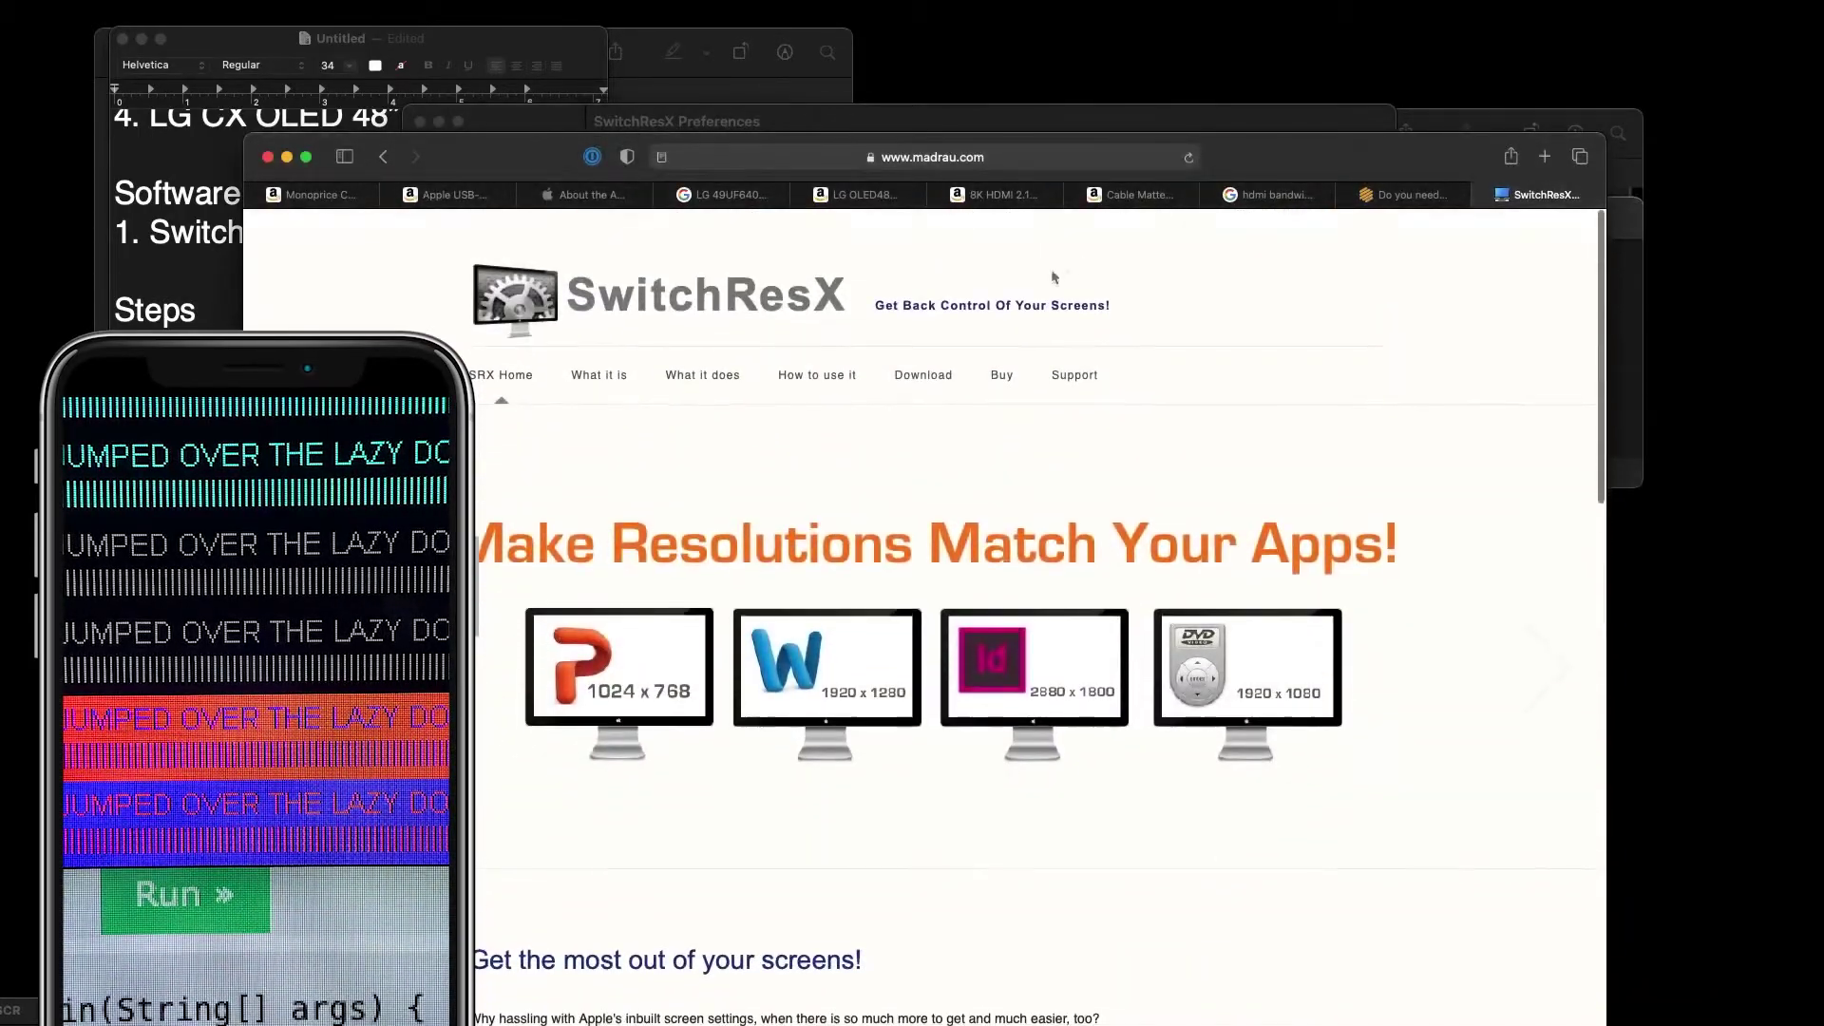
{"action": "left_click", "coordinate": [1414, 195]}
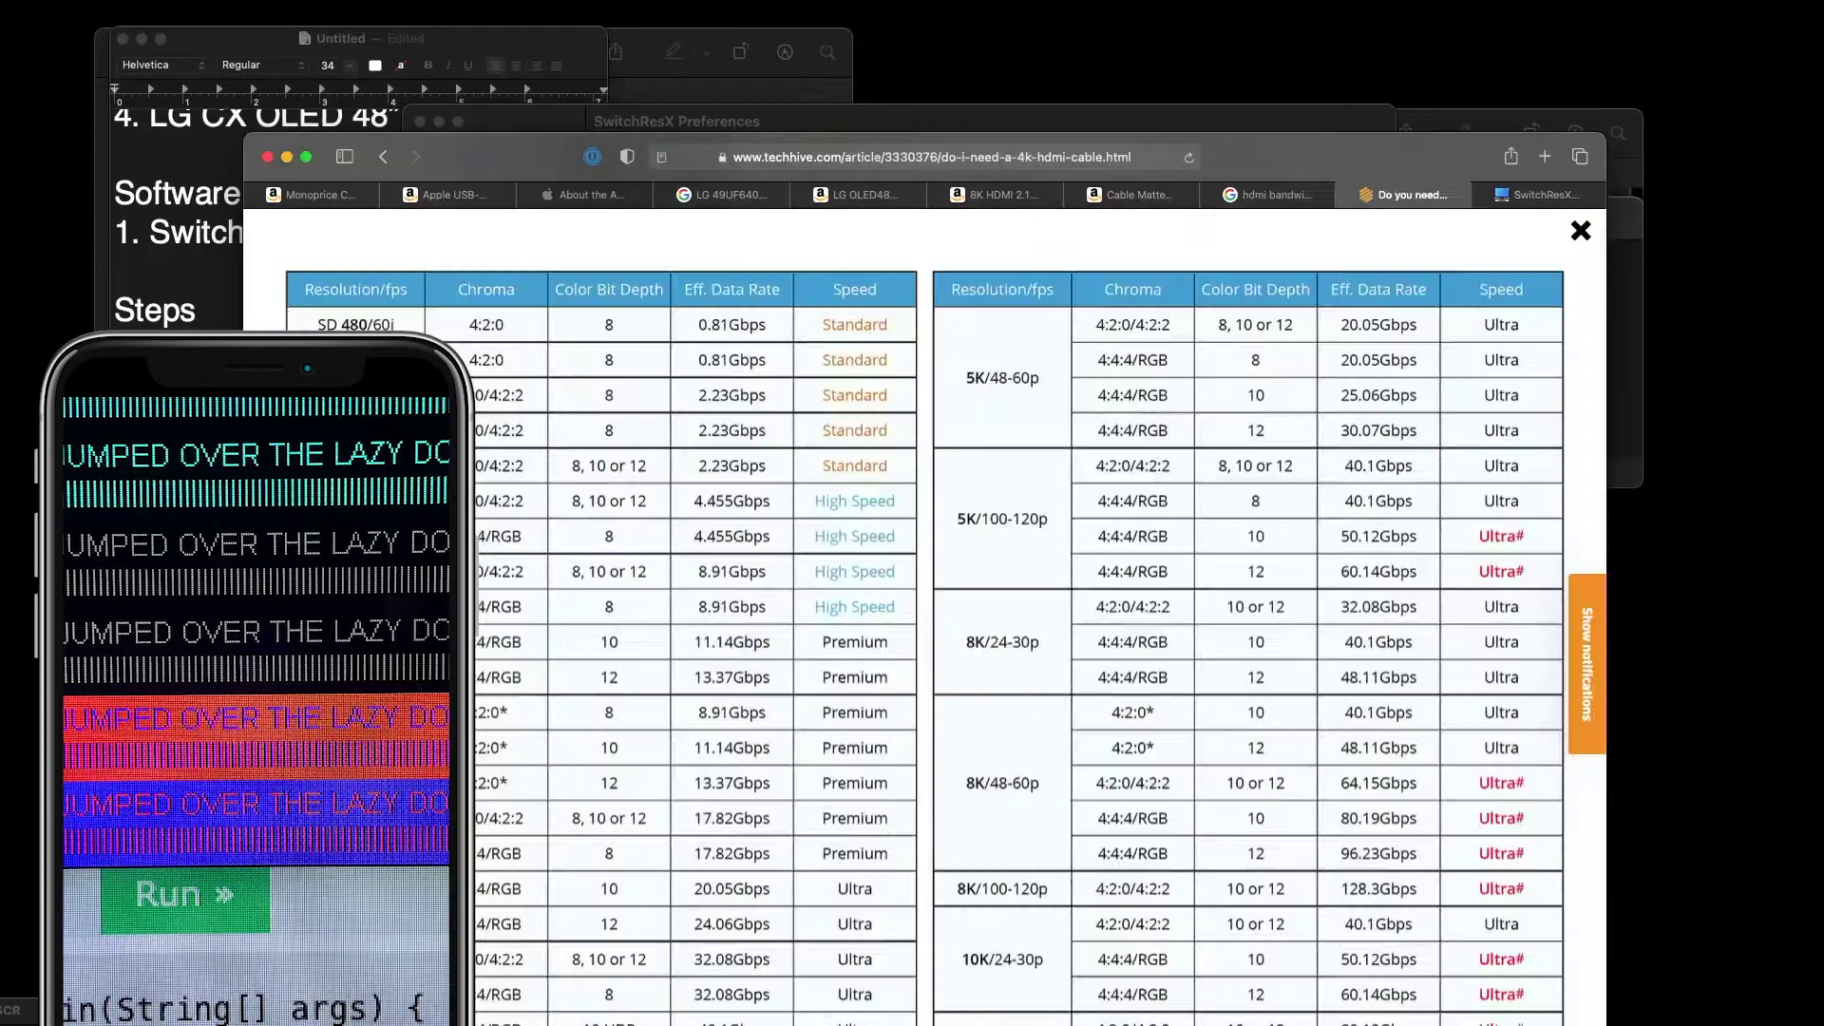
{"action": "key", "text": "super+Tab"}
{"action": "left_click_drag", "start_coordinate": [765, 635], "coordinate": [917, 326]}
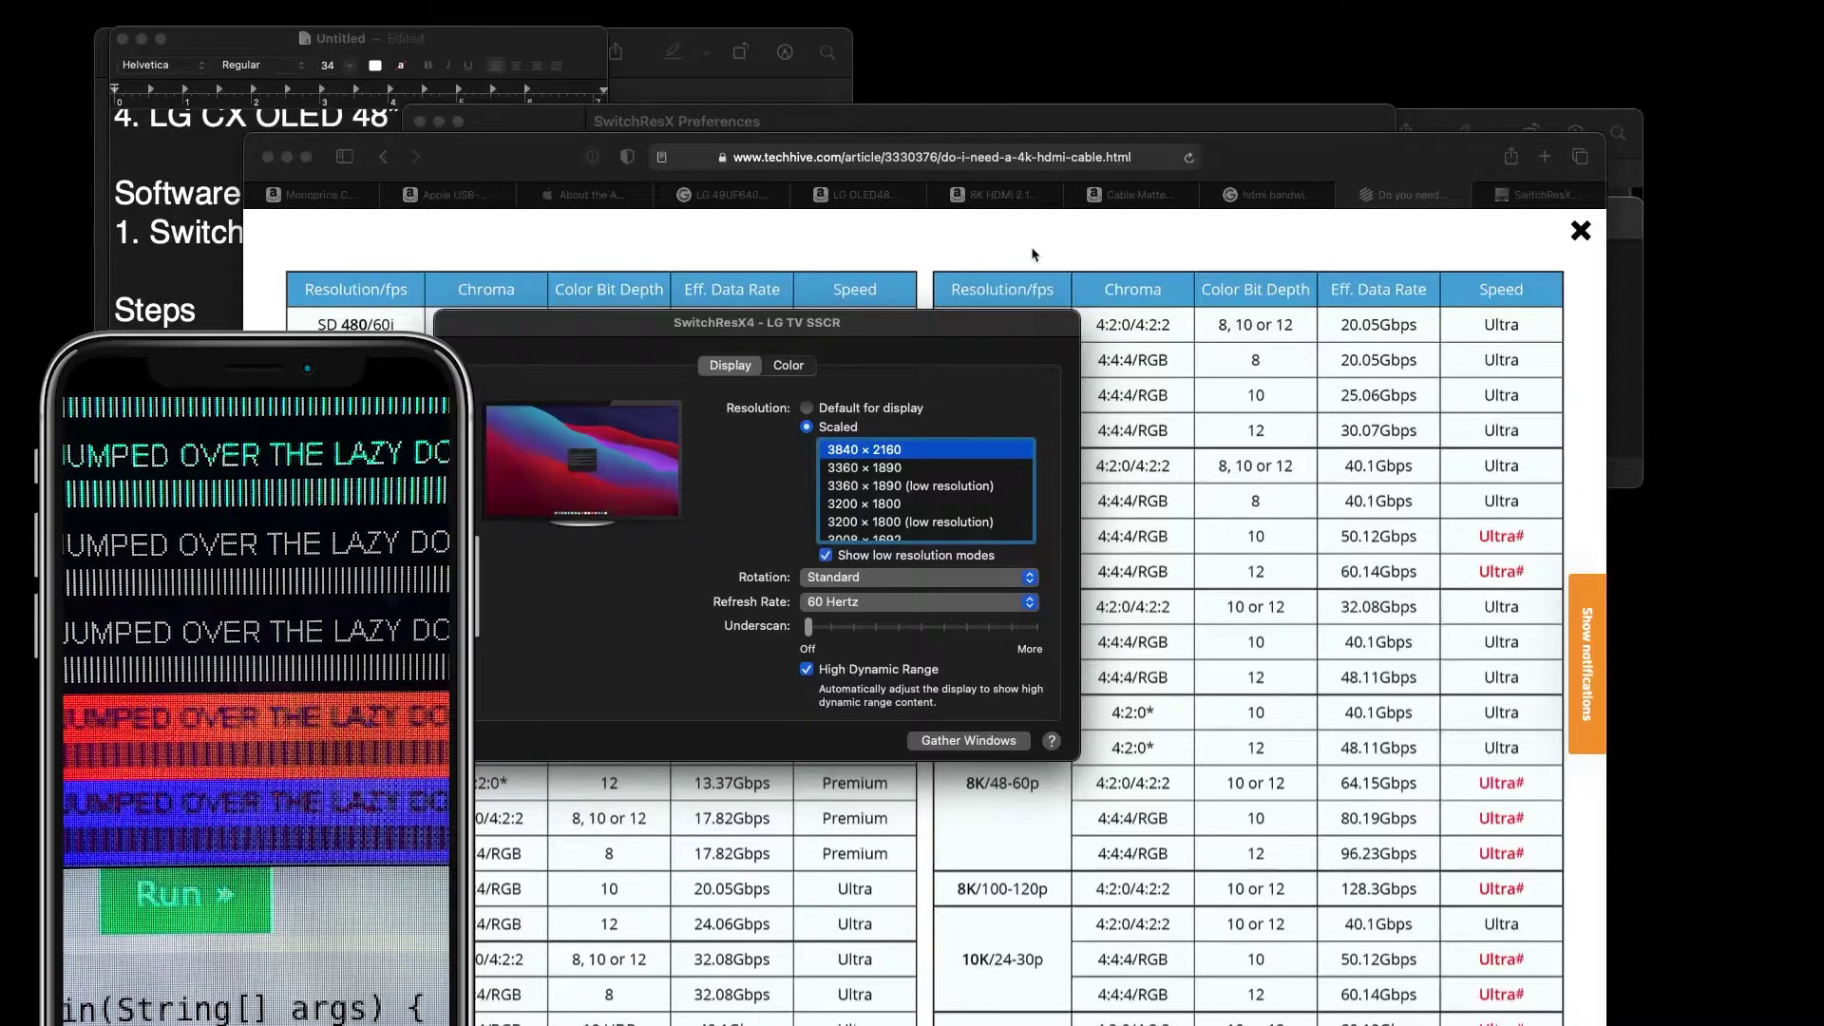
- Show the Amazon HDMI 2.1 cable listing, then bring back the LG TV SSCR display panel
{"action": "left_click", "coordinate": [997, 202]}
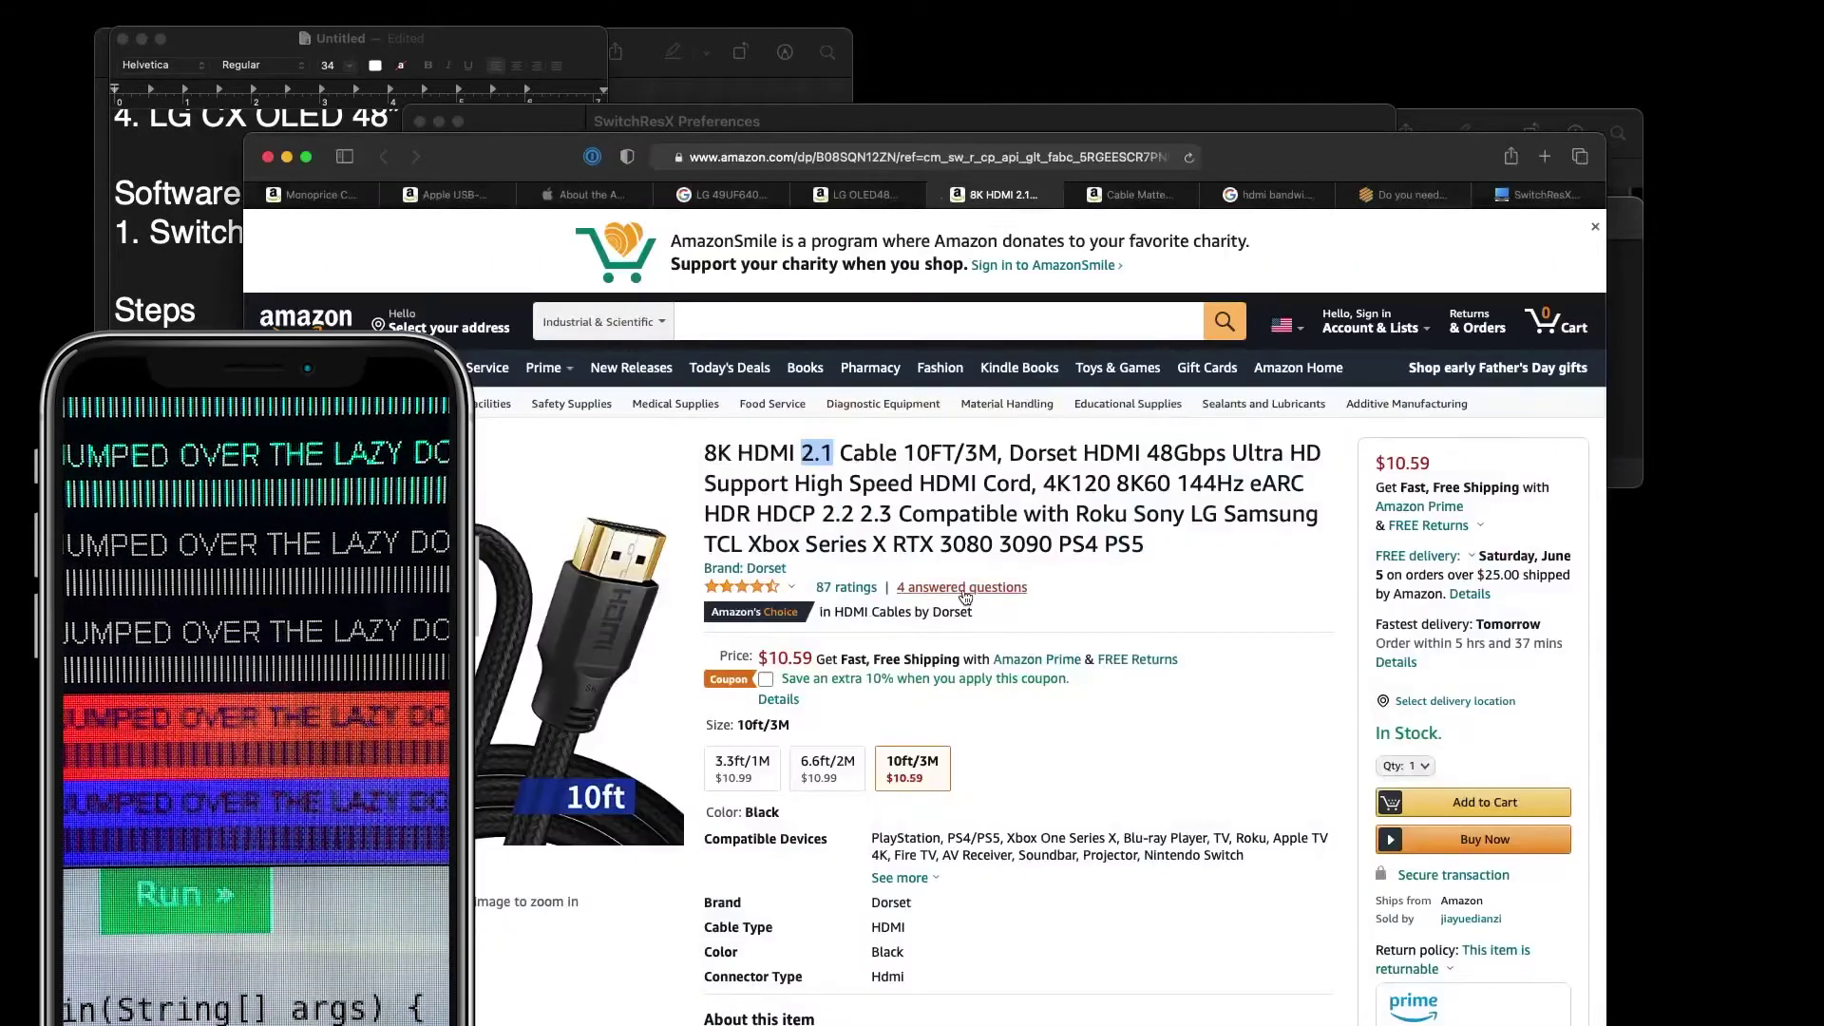
{"action": "key", "text": "super+Tab"}
{"action": "key", "text": "super+Tab"}
{"action": "key", "text": "super+Tab"}
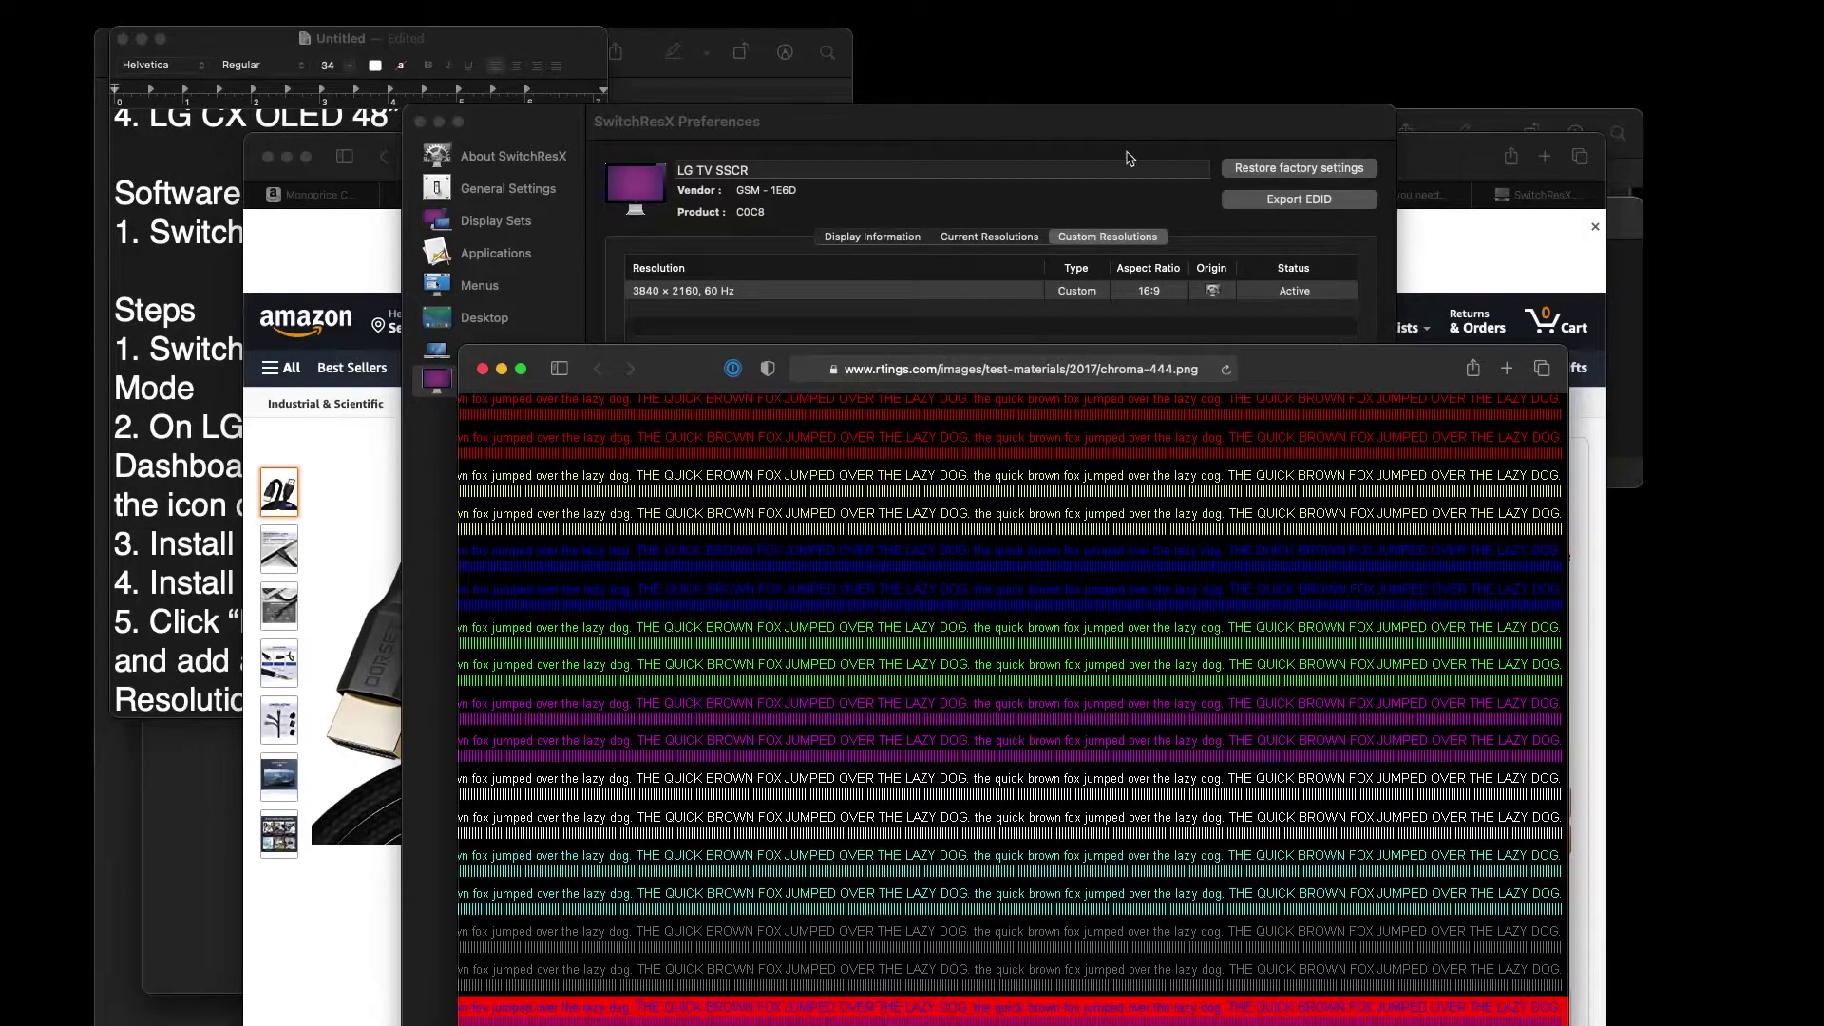
- Open the 3840×2160 custom resolution and verify its timing standard is CVT-RB v2
{"action": "left_click_drag", "start_coordinate": [662, 379], "coordinate": [727, 252]}
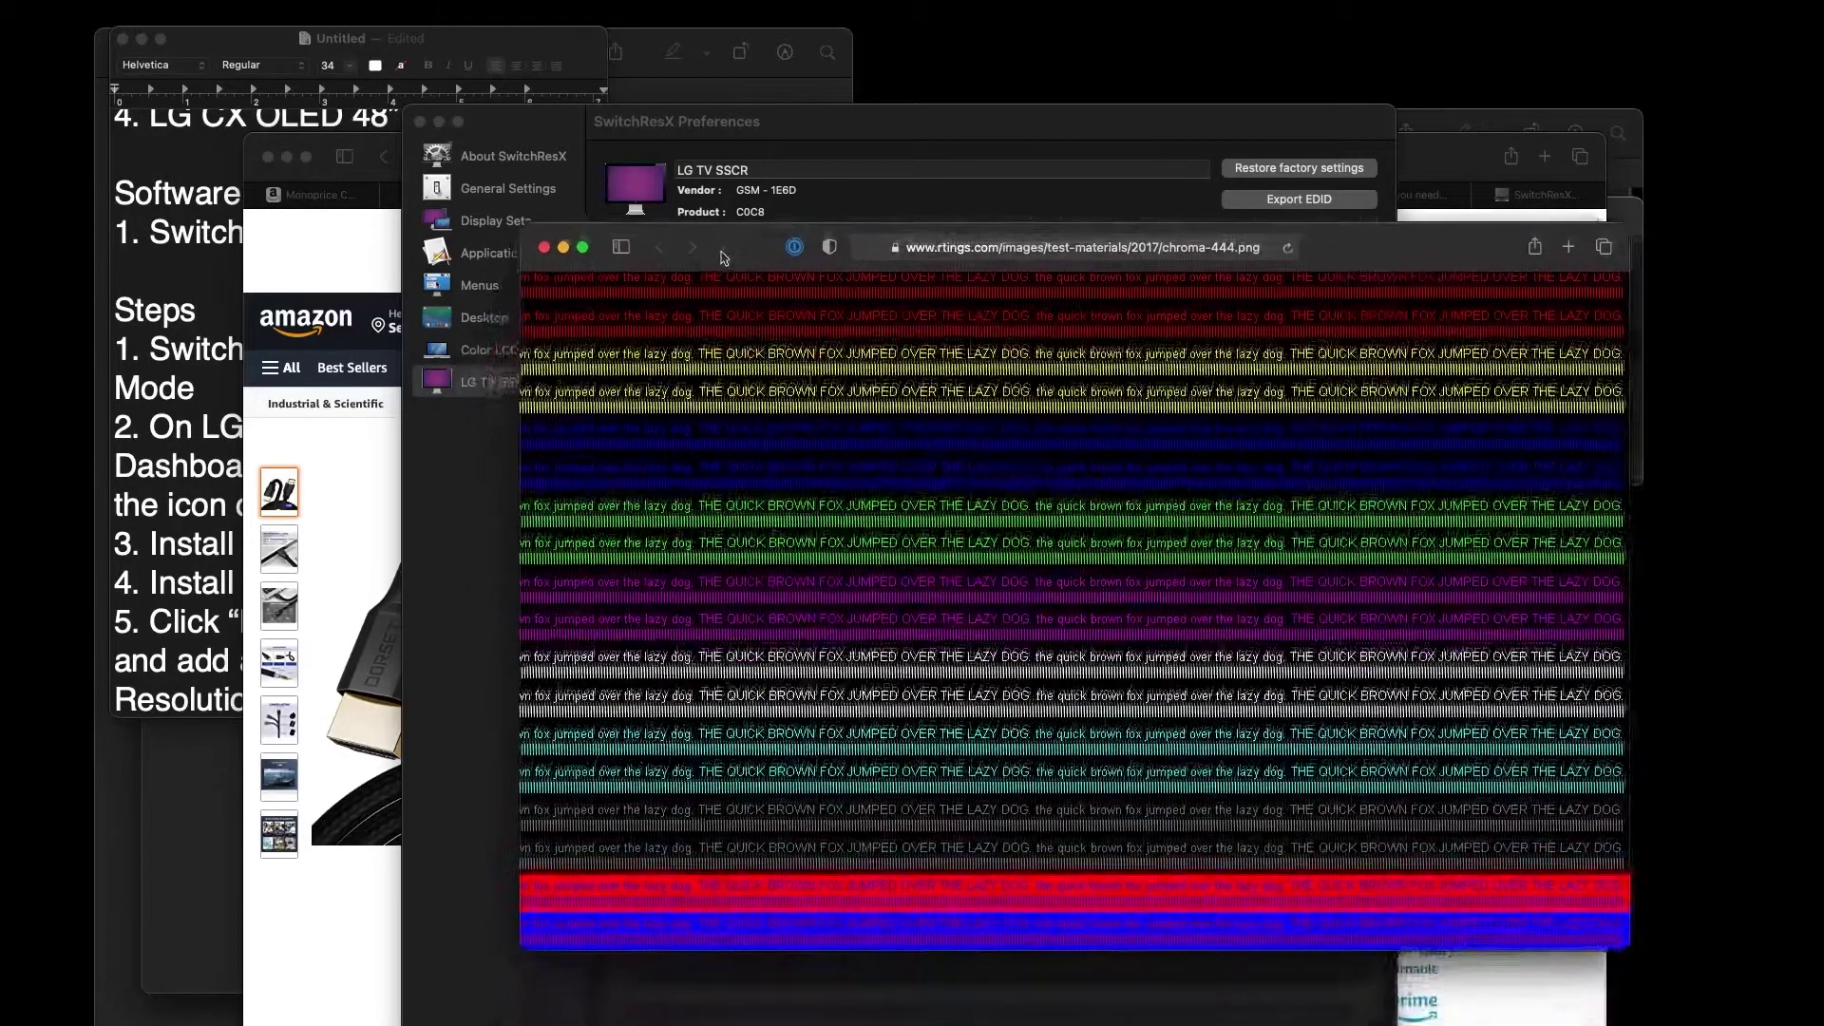
{"action": "left_click", "coordinate": [934, 140]}
{"action": "double_click", "coordinate": [1030, 295]}
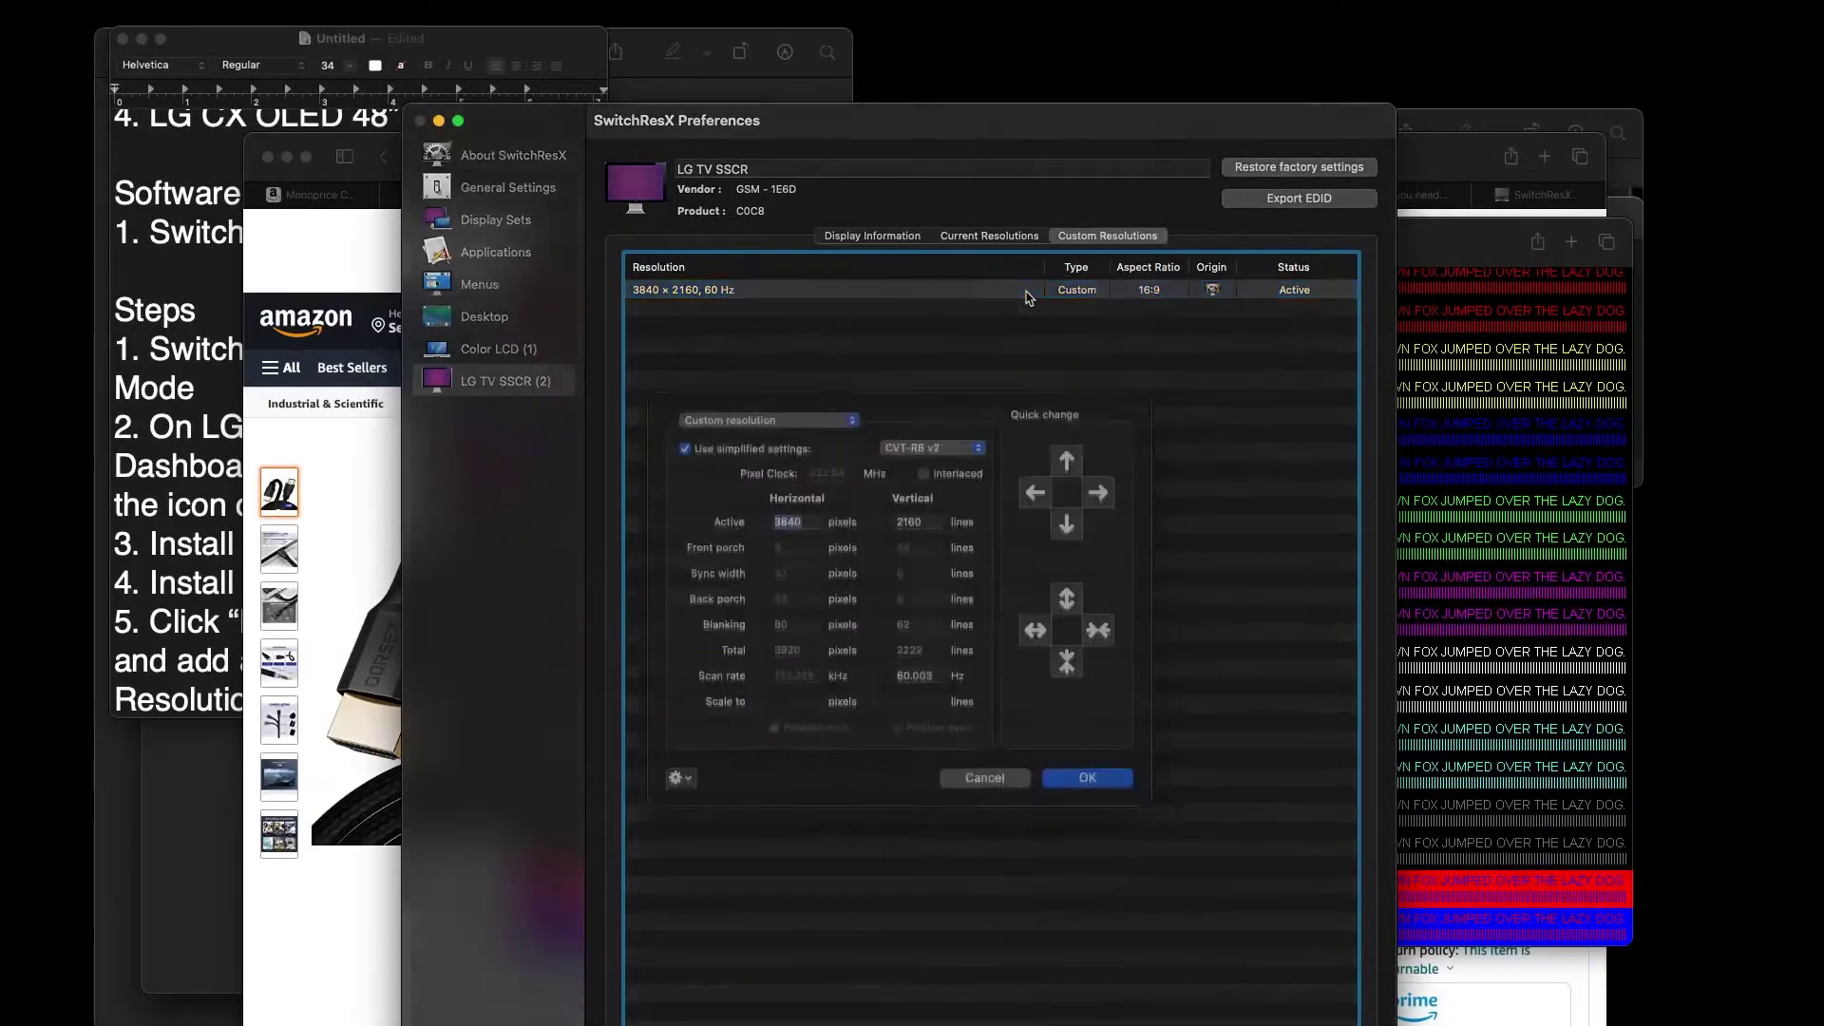
{"action": "left_click", "coordinate": [899, 467]}
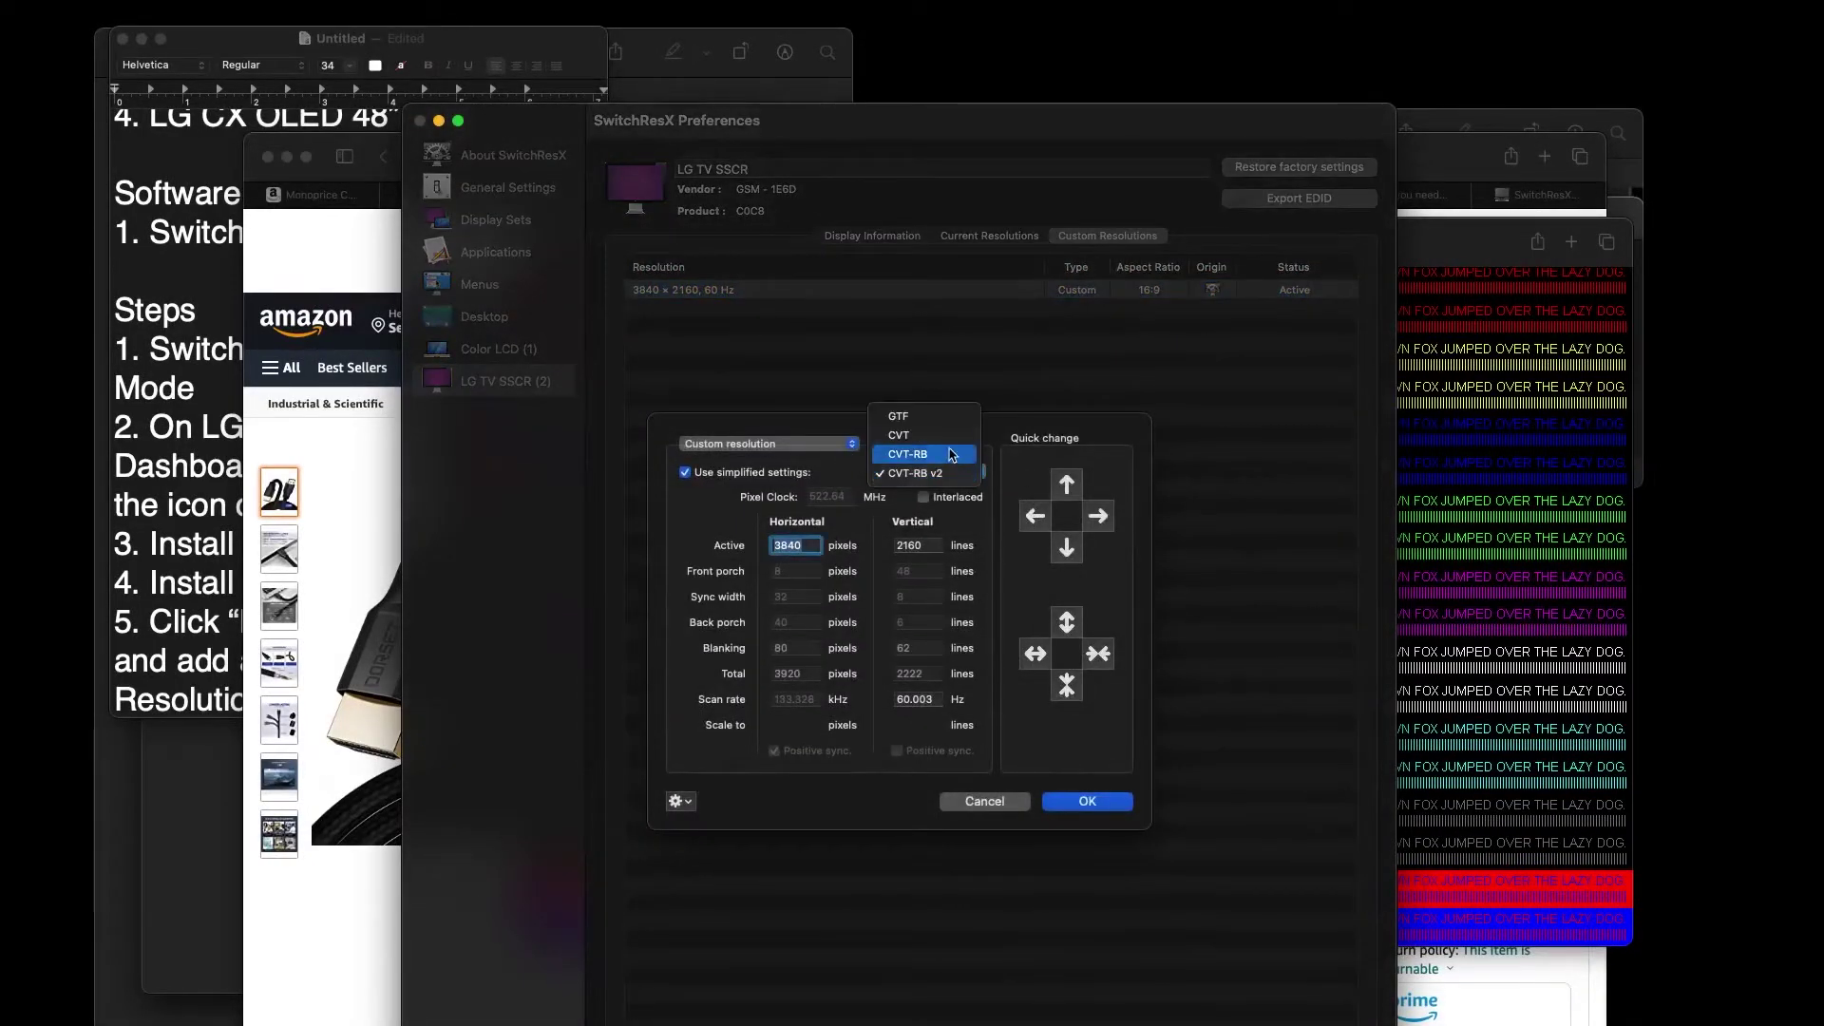
{"action": "left_click", "coordinate": [971, 494]}
{"action": "left_click", "coordinate": [951, 474]}
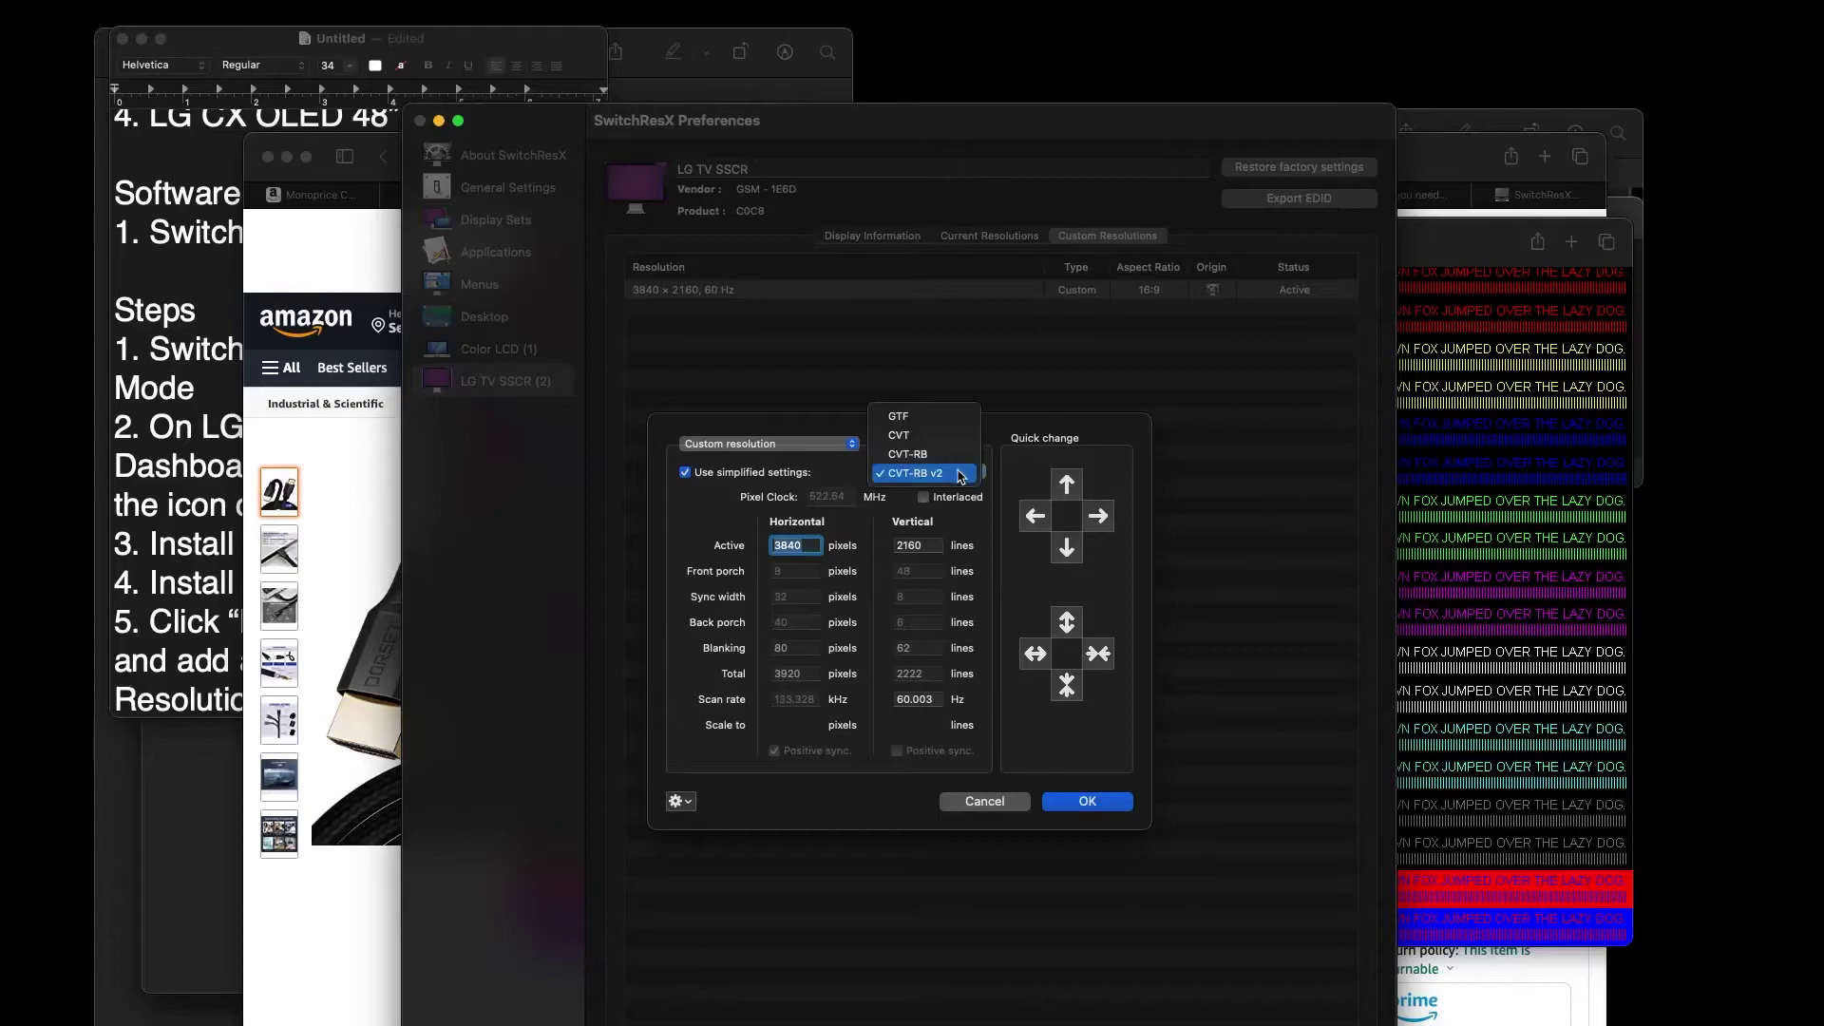
{"action": "left_click", "coordinate": [712, 534]}
- Bring the Amazon cable page forward, then show the LG 49UF6400 Google Shopping results
{"action": "left_click", "coordinate": [332, 998]}
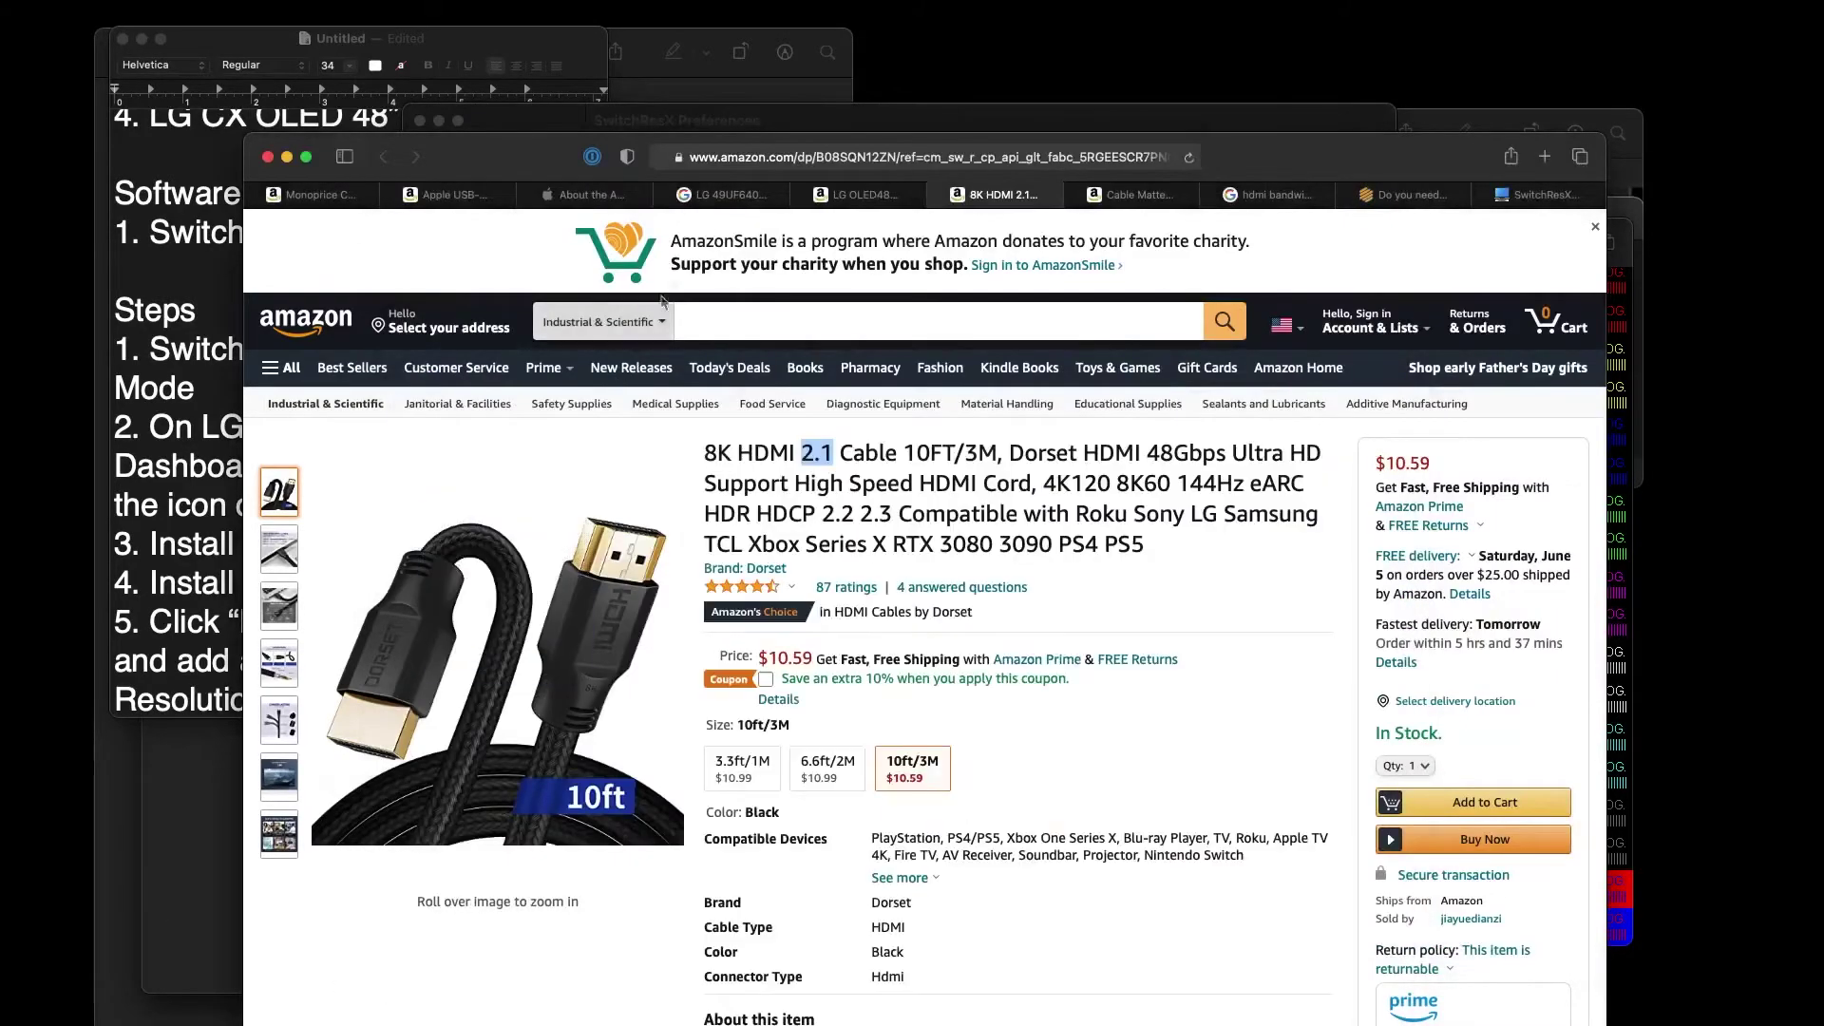
{"action": "left_click", "coordinate": [724, 194]}
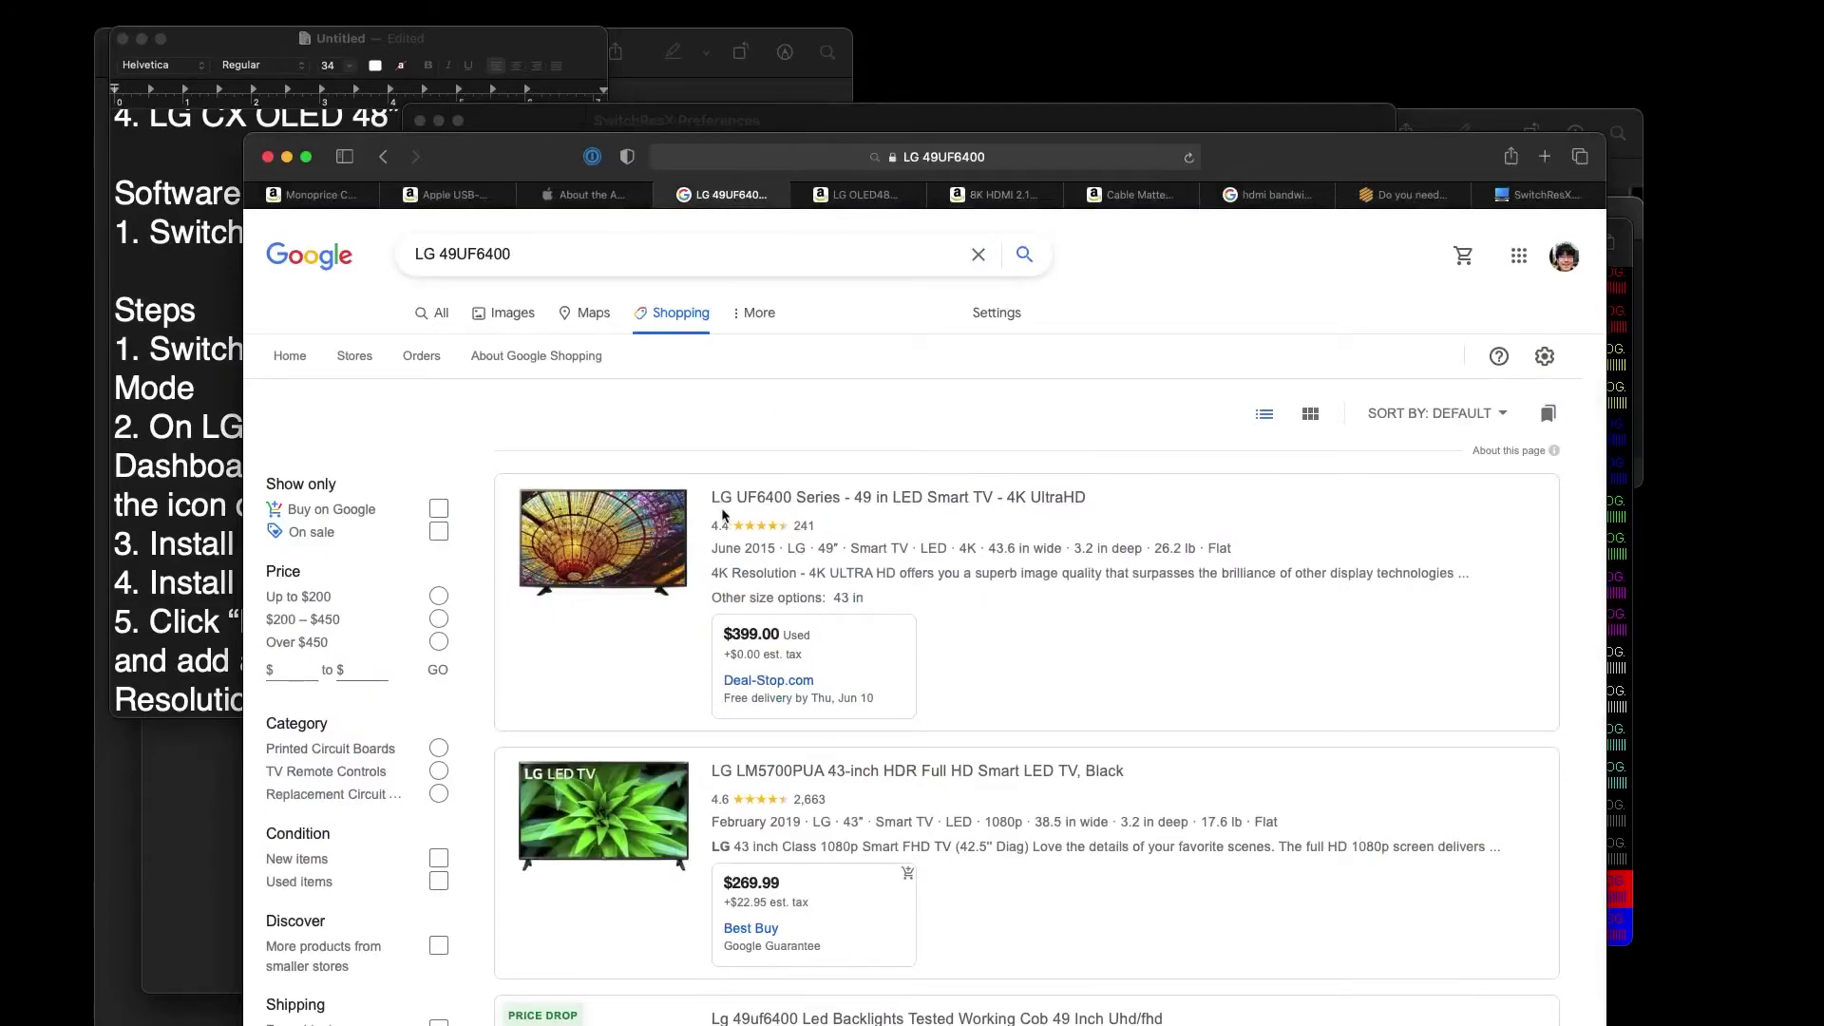